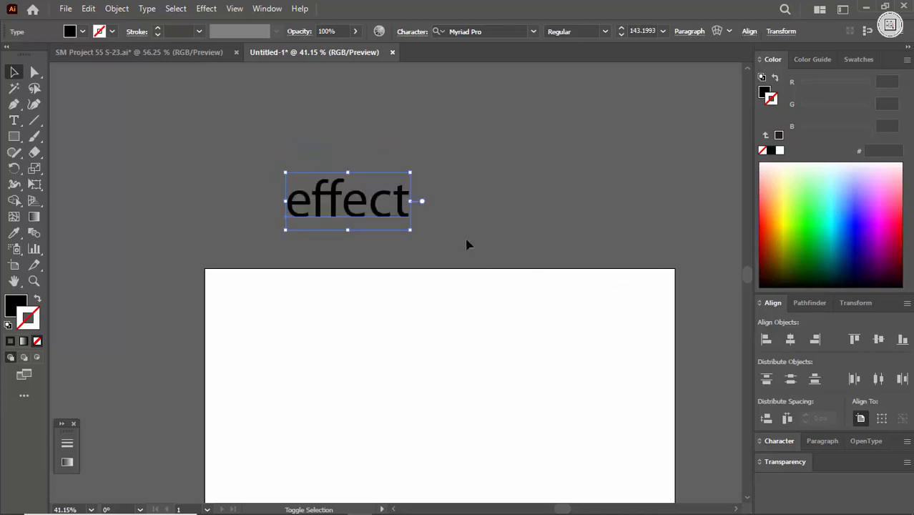
- Enlarge the word "effect", place it above the artboard and set its font to Roboto Black
left_click_drag(412, 202, 440, 183)
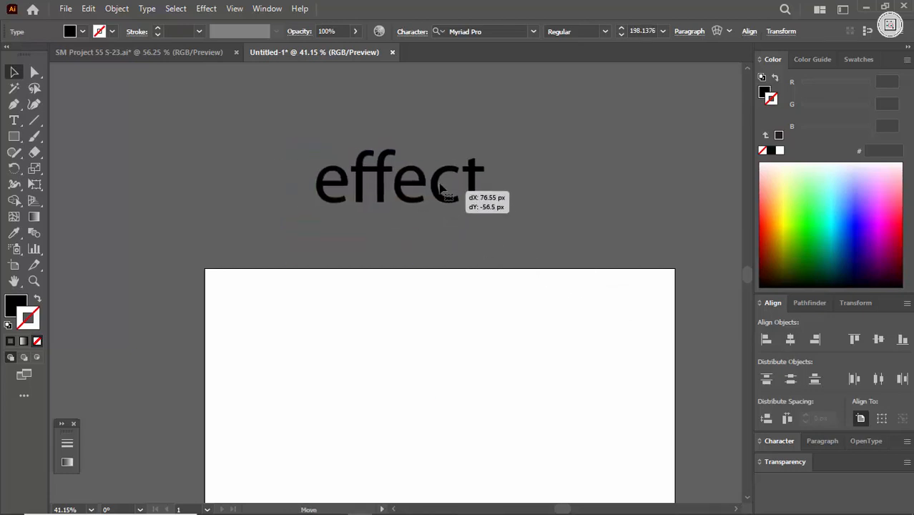
type("robo")
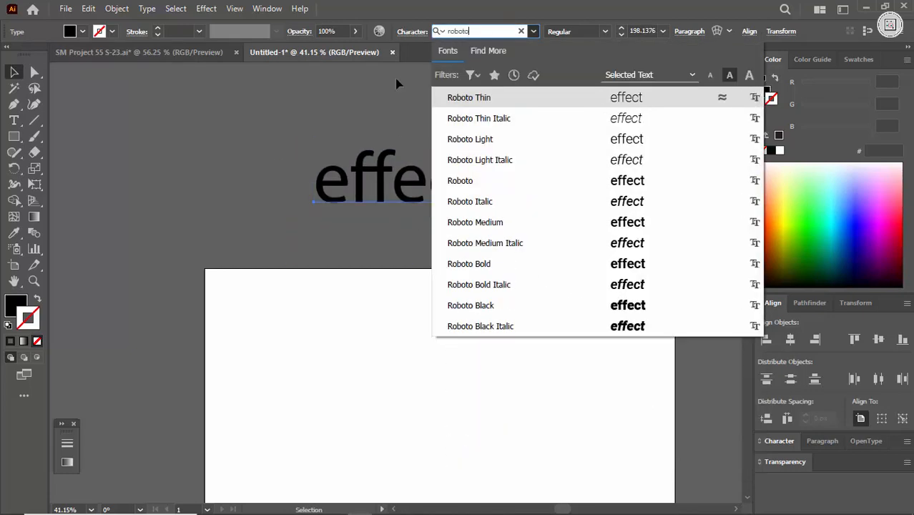
type("to")
key("Return")
left_click(606, 32)
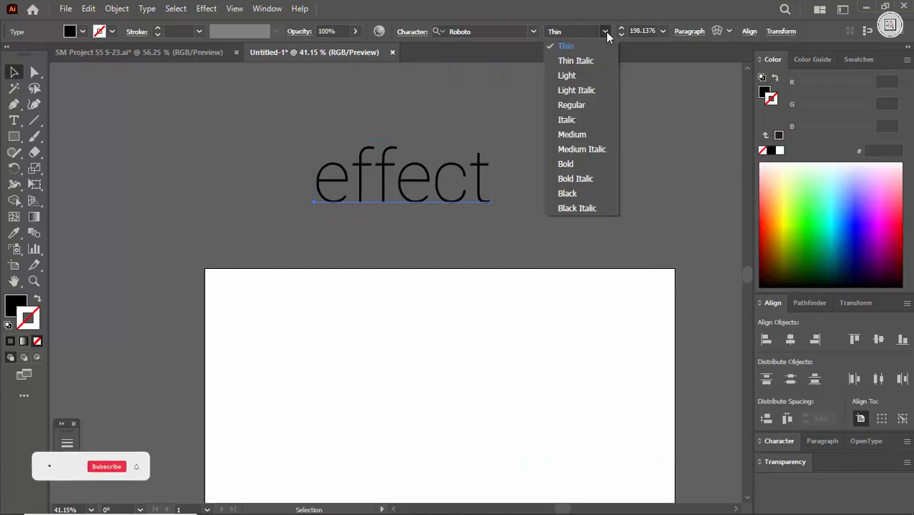
left_click(588, 193)
- Change the case of the text to UPPERCASE and move it higher above the artboard
left_click(90, 9)
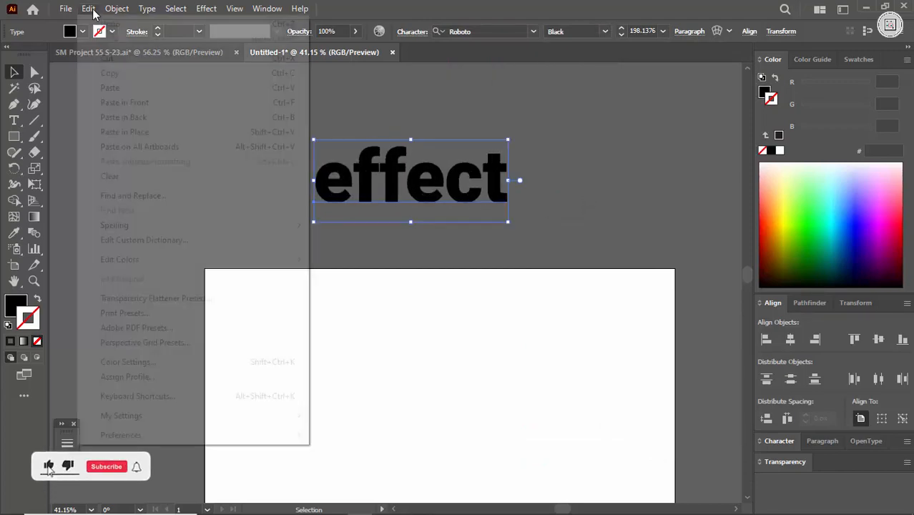
mouse_move(109, 7)
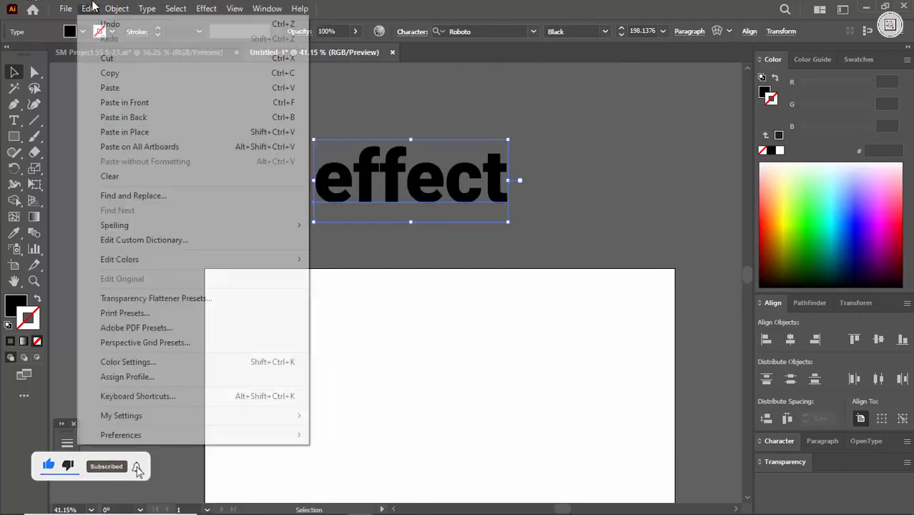
mouse_move(149, 8)
mouse_move(275, 216)
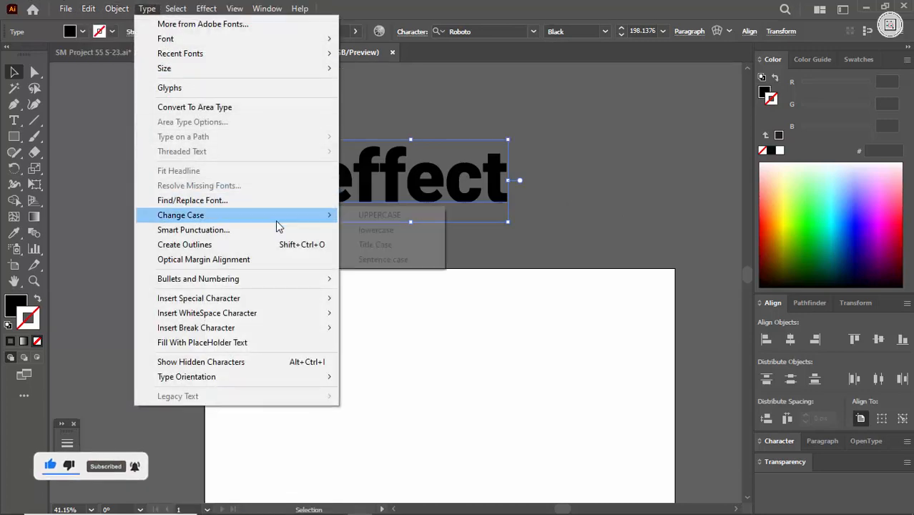
left_click(365, 212)
left_click(233, 243)
left_click_drag(426, 189, 458, 151)
- Convert the word EFFECT to outlines and deselect it
right_click(455, 135)
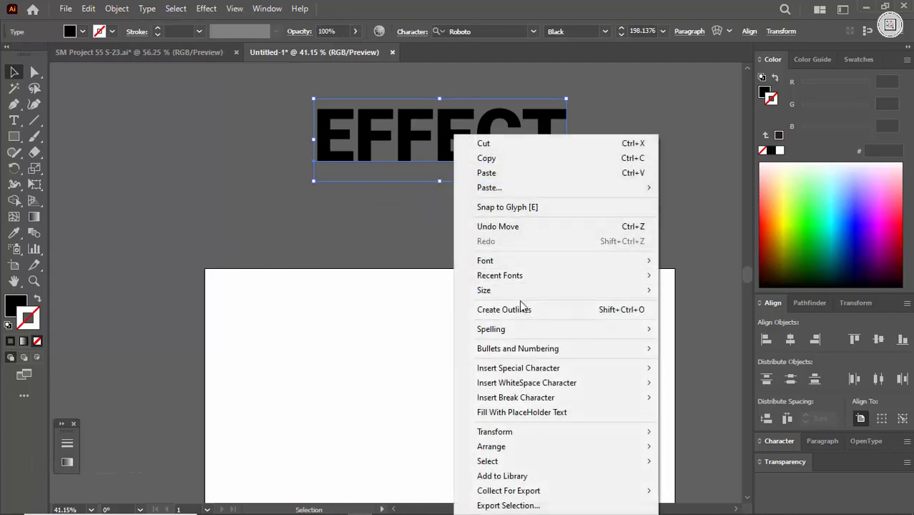
left_click(520, 315)
left_click(423, 254)
- Move the outlined EFFECT text farther above the artboard and copy it to the clipboard
key("ctrl+space")
left_click_drag(411, 146, 417, 189)
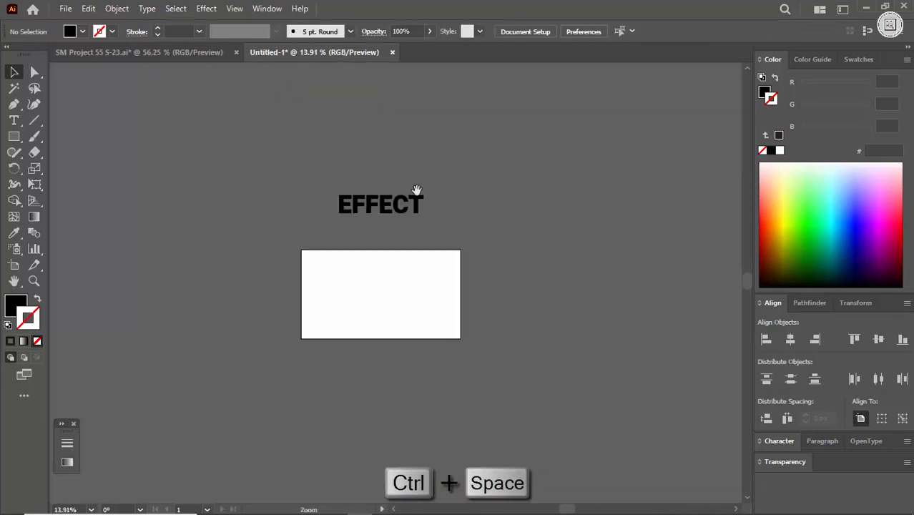
left_click(374, 213)
left_click_drag(373, 212, 424, 344)
left_click_drag(382, 186, 383, 157)
key("ctrl+c")
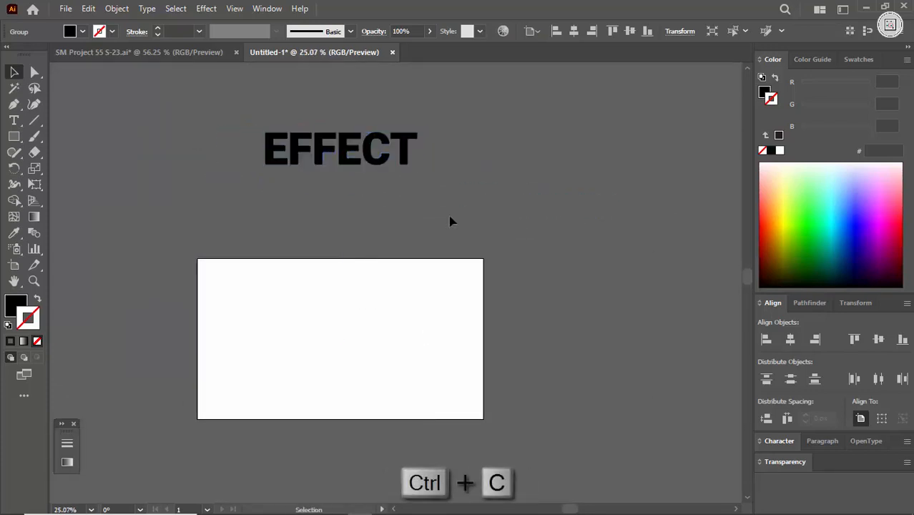
- Draw a circle about 52 px wide from the artboard's centre and swap its black fill to the stroke
left_click(340, 341)
left_click_drag(340, 341, 392, 359)
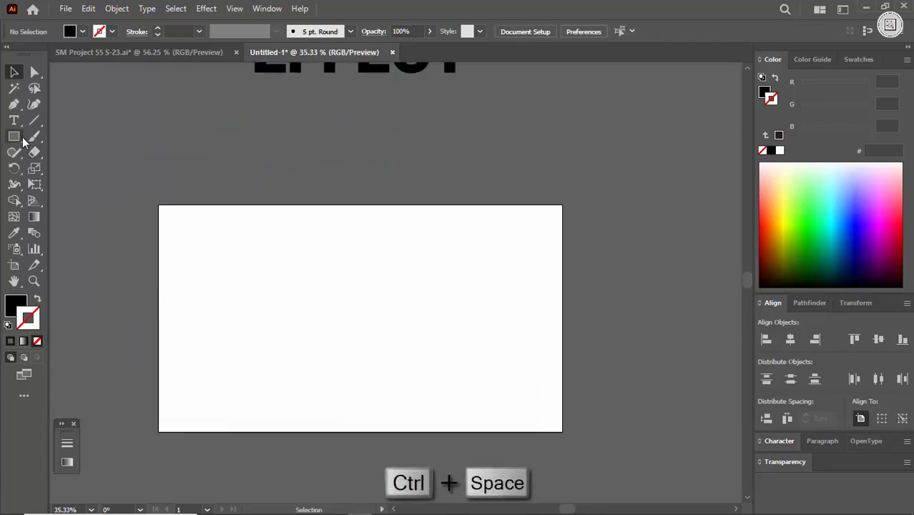
left_click_drag(23, 138, 69, 169)
left_click_drag(316, 363, 415, 366)
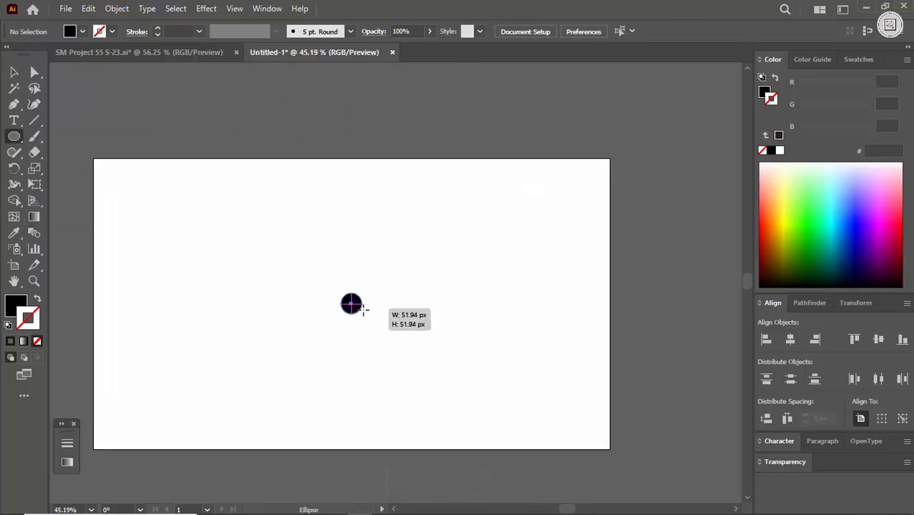
left_click_drag(361, 309, 362, 309)
key("shift+x")
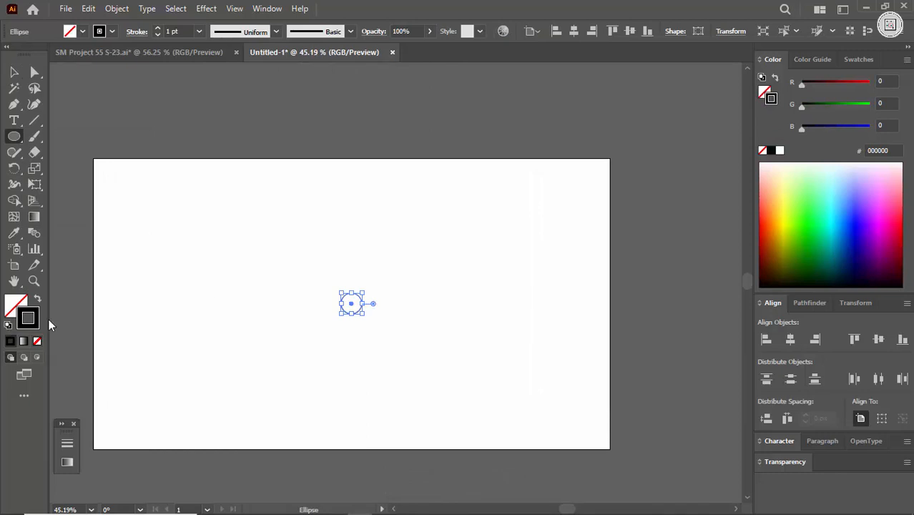
- Set the small circle's stroke weight to 2 pt and keep the circle selected
left_click(11, 73)
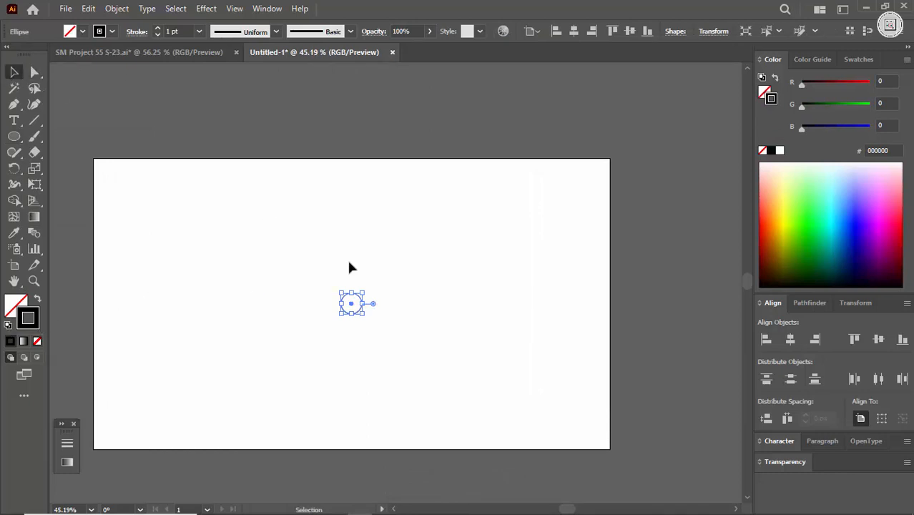
left_click(349, 264)
left_click(351, 303)
left_click(183, 29)
key("Up")
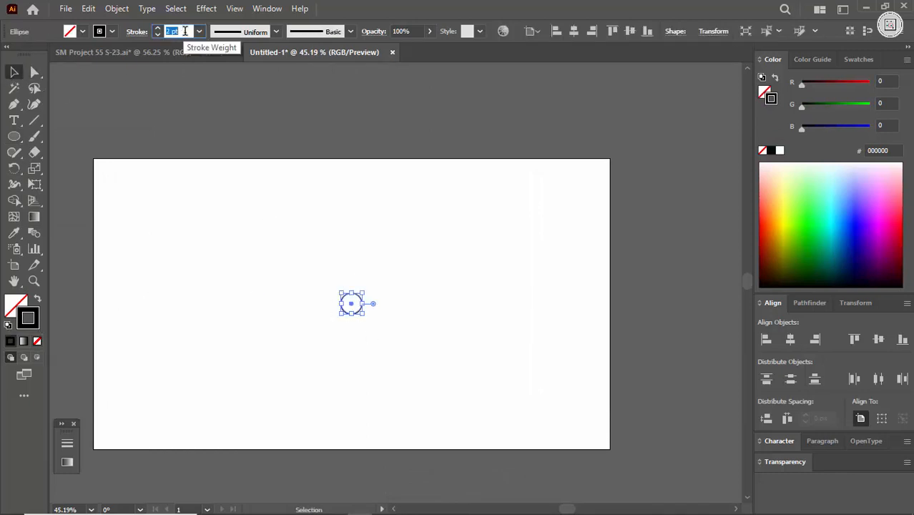
left_click(325, 233)
left_click_drag(301, 248, 364, 314)
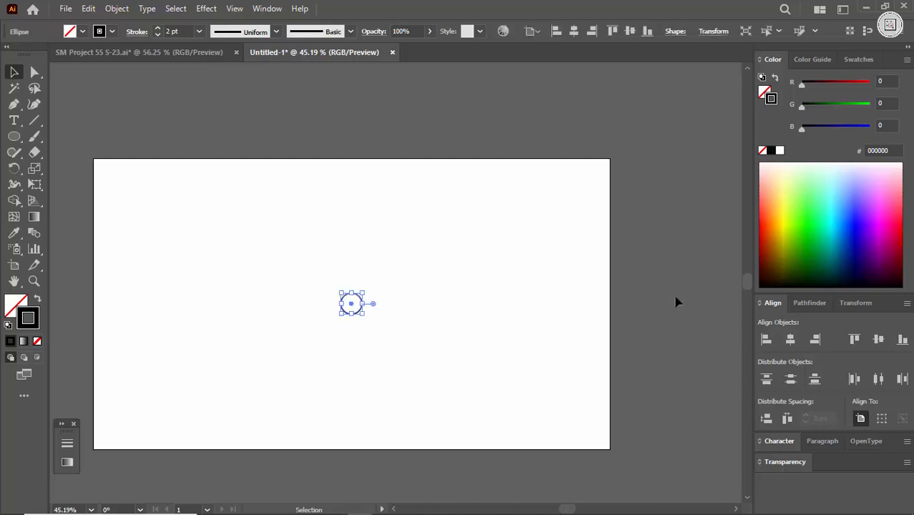
left_click(854, 303)
left_click(773, 303)
left_click(550, 330)
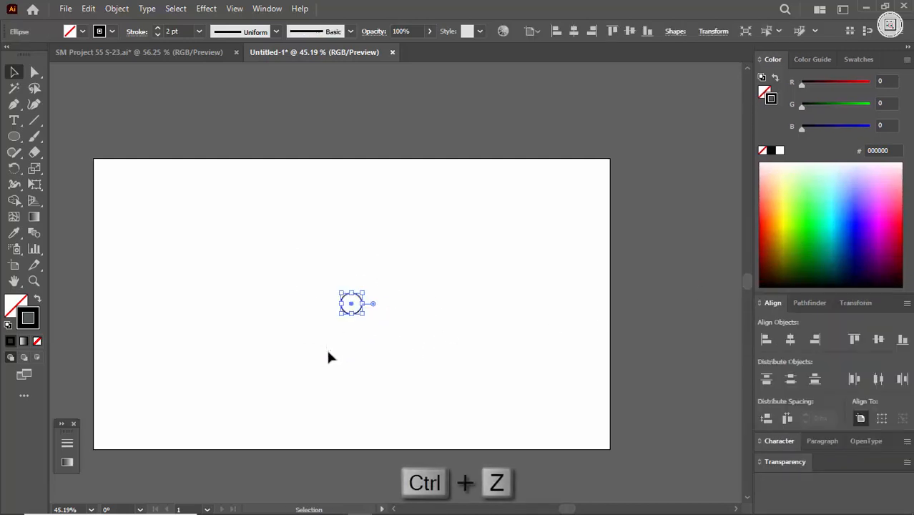
- Copy the small circle, paste it in front and enlarge the copy from its centre to about 686 px across
left_click(88, 8)
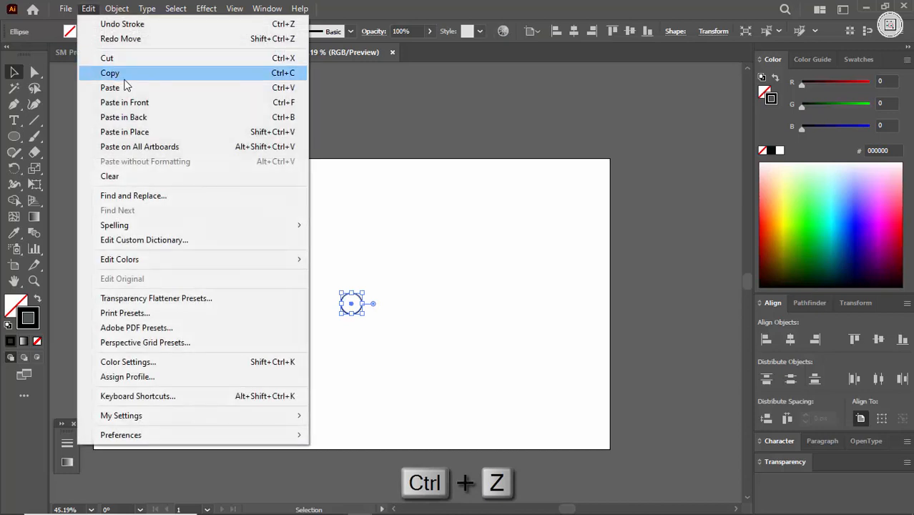
left_click(116, 73)
left_click(88, 8)
left_click(152, 102)
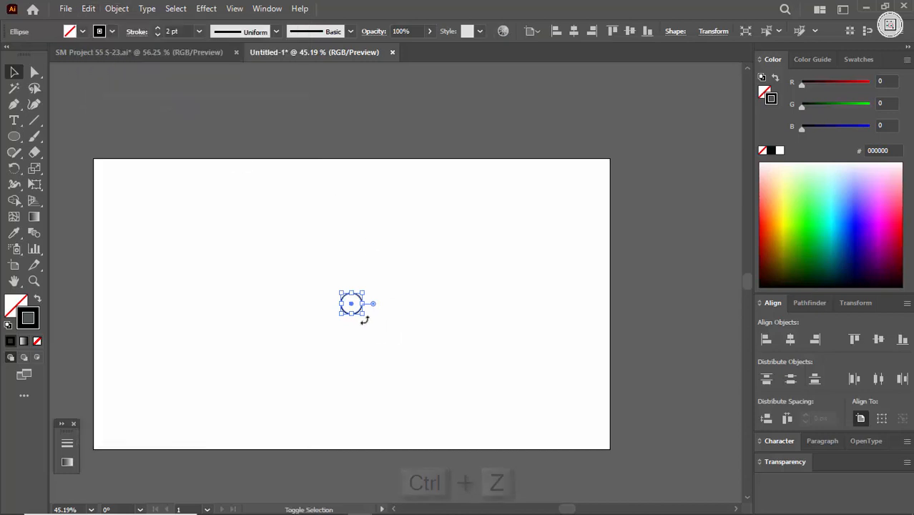
left_click_drag(366, 309, 490, 332)
- Select both concentric circles and set their stroke weight to 3 pt
left_click_drag(559, 242, 338, 323)
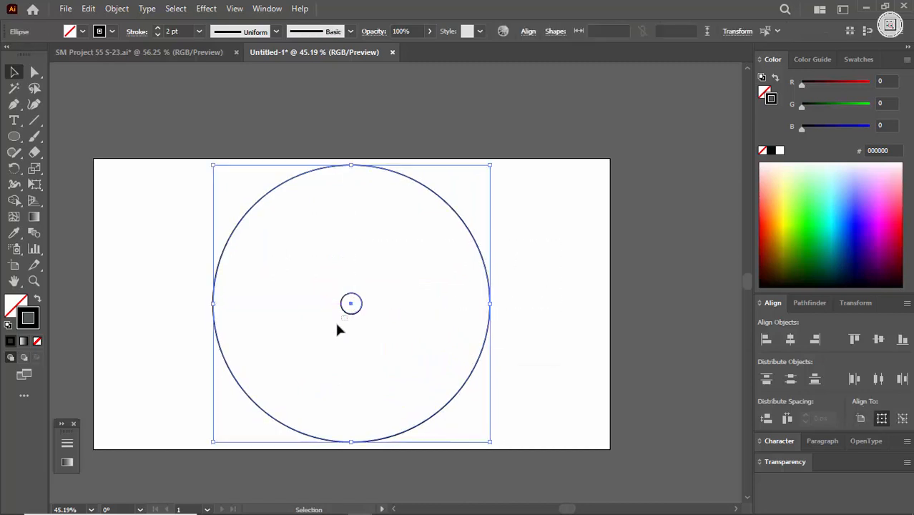
left_click(367, 302)
left_click_drag(580, 311, 581, 311)
key("Up")
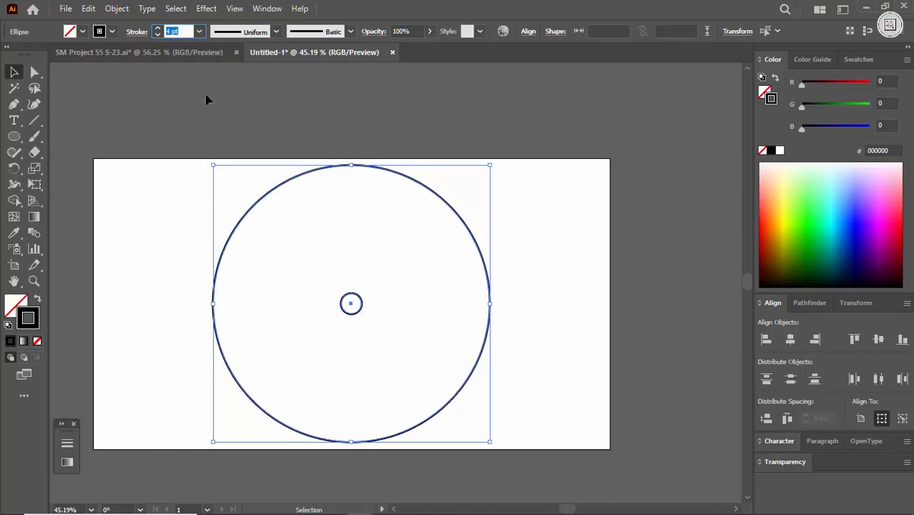
left_click(211, 109)
left_click_drag(521, 322, 521, 322)
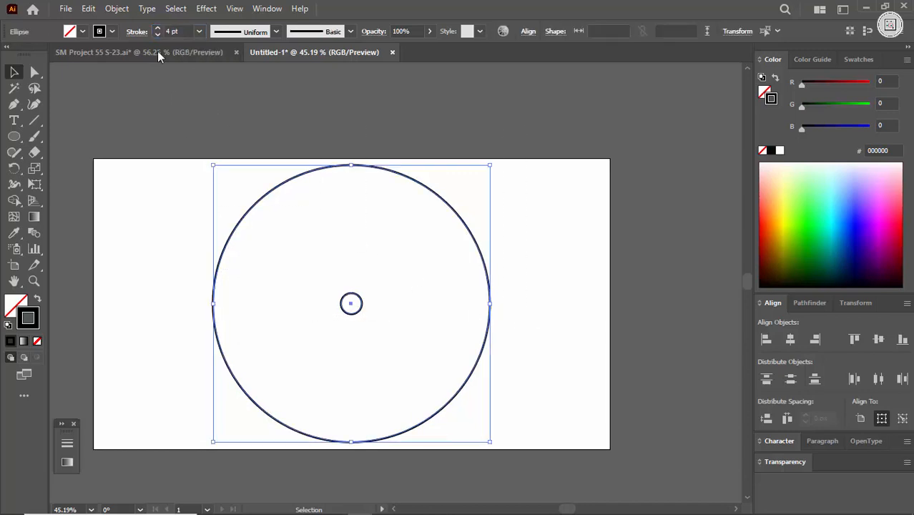
key("Down")
left_click(192, 120)
left_click_drag(191, 121, 412, 333)
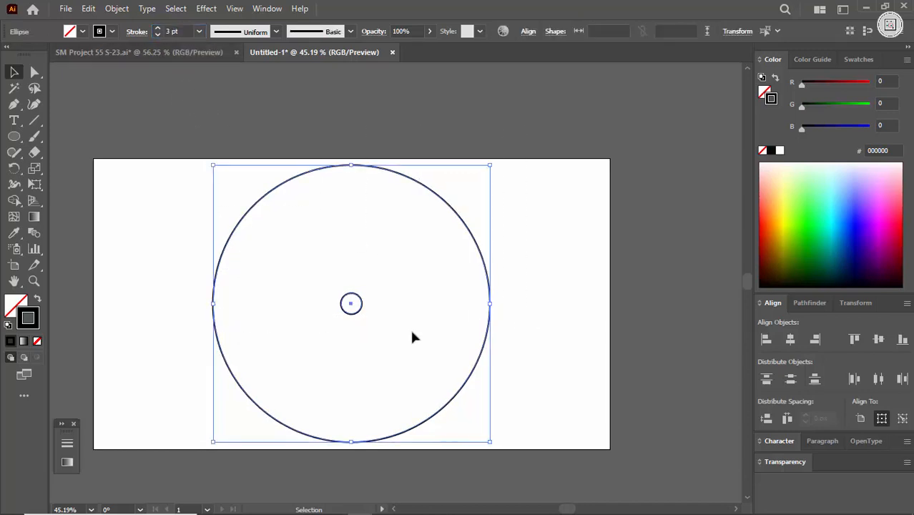
- Make a blend between the small inner circle and the large outer circle
left_click(117, 8)
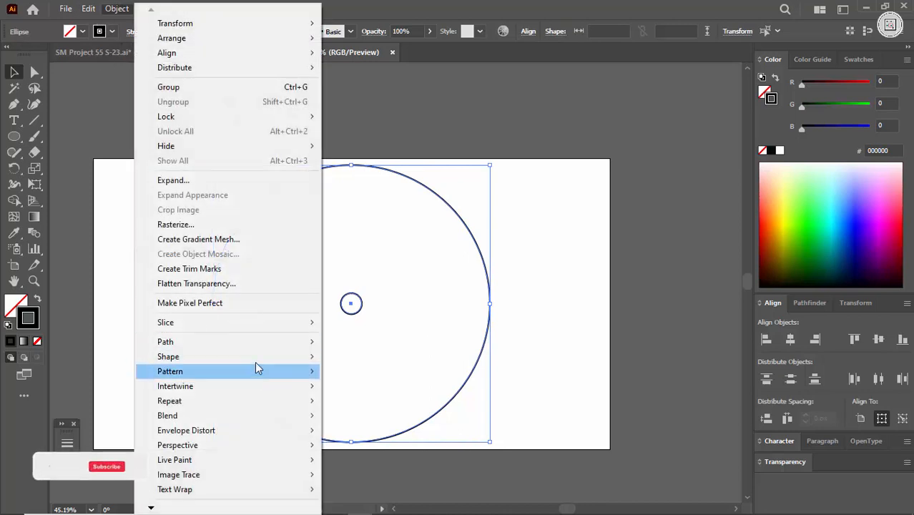
mouse_move(258, 356)
mouse_move(261, 415)
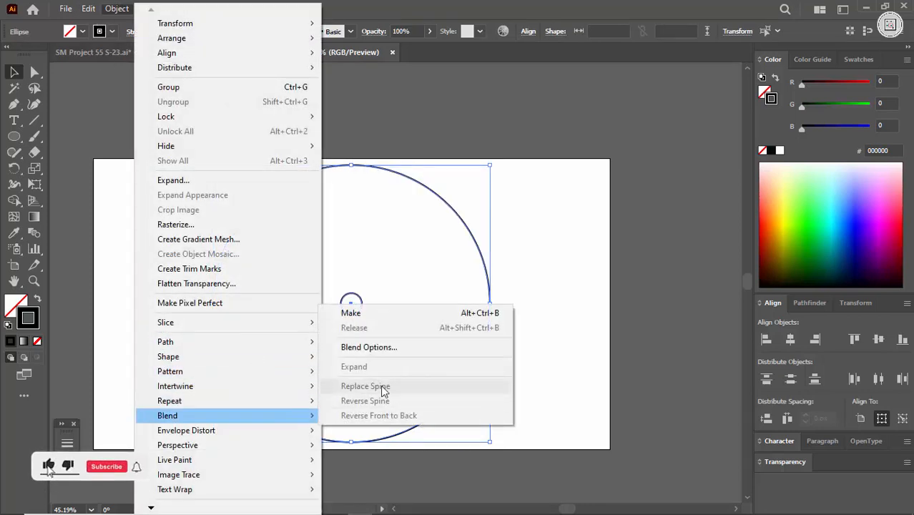
left_click(379, 317)
- Set the blend's spacing to Specified Steps with 28 steps and apply it
left_click(116, 9)
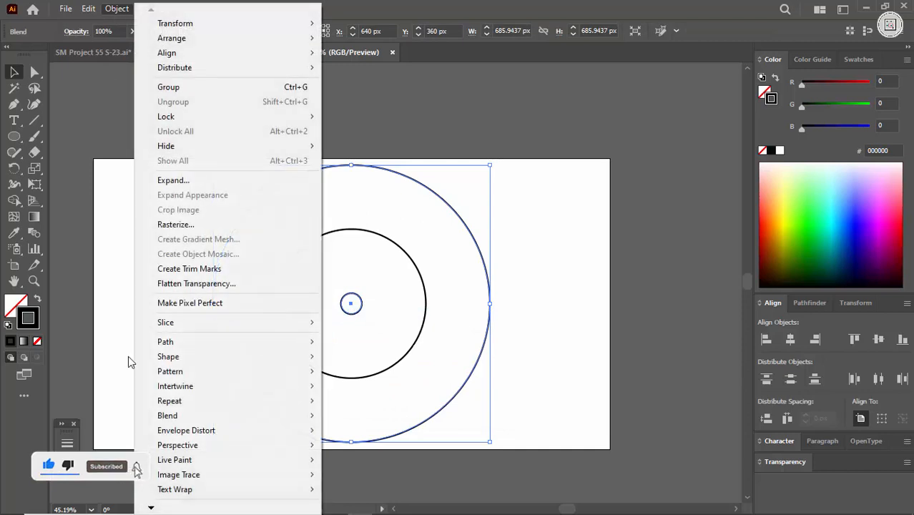
mouse_move(300, 416)
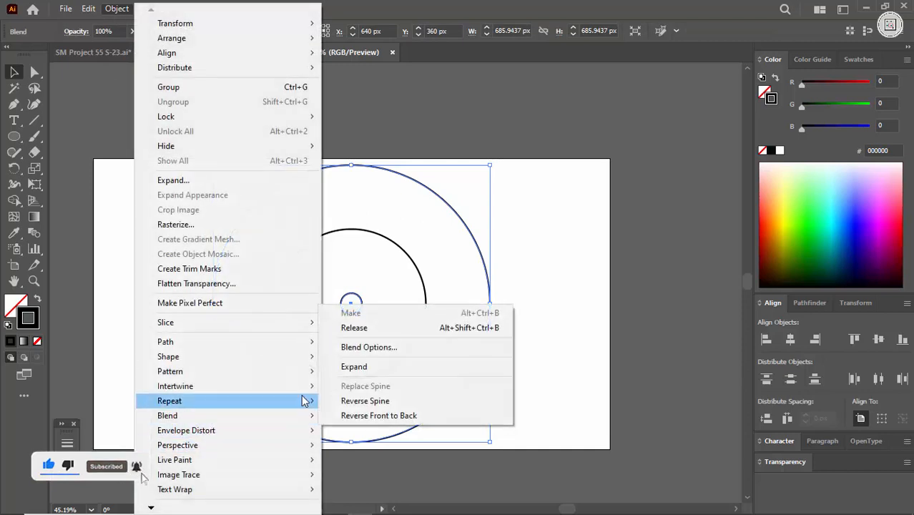
left_click(401, 348)
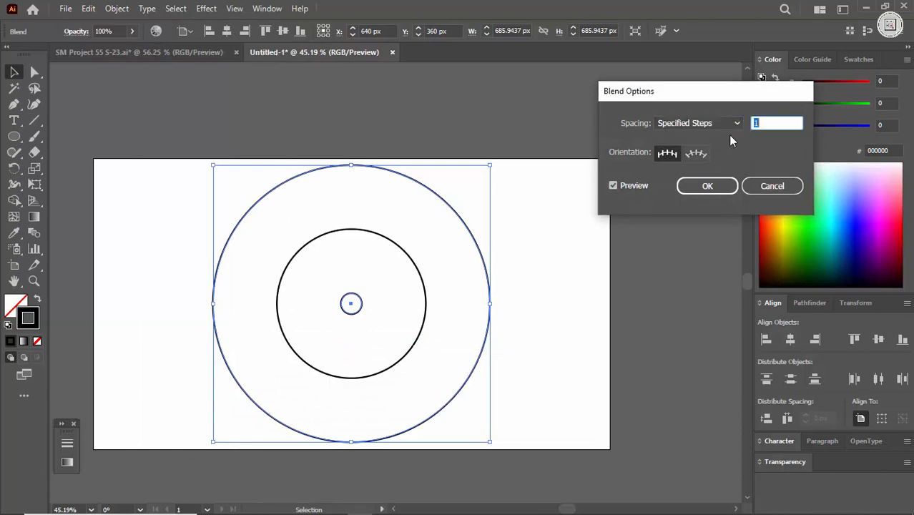
scroll(773, 121, "up", 3)
scroll(774, 121, "up", 14)
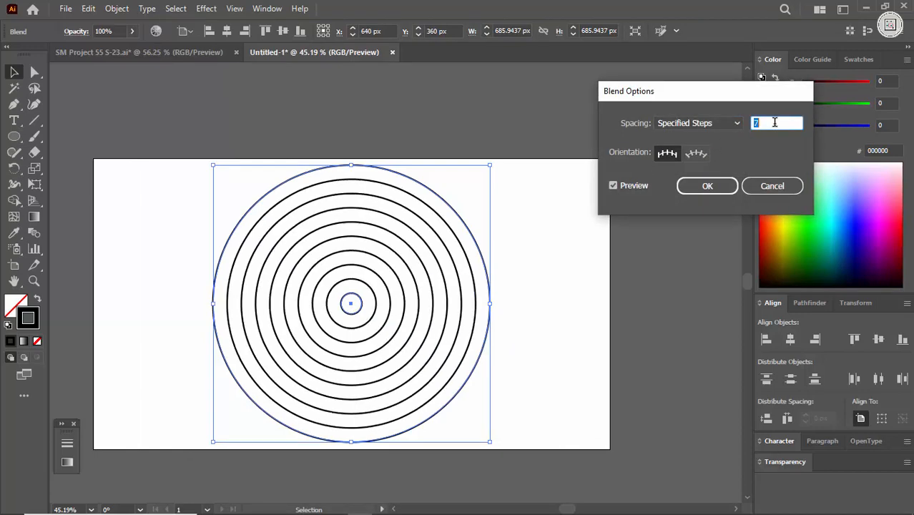
scroll(774, 121, "up", 8)
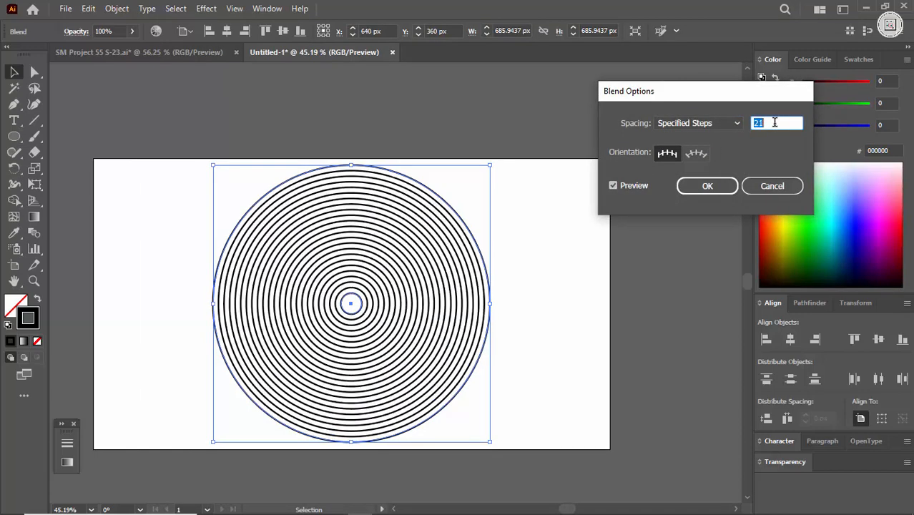
scroll(774, 122, "up", 3)
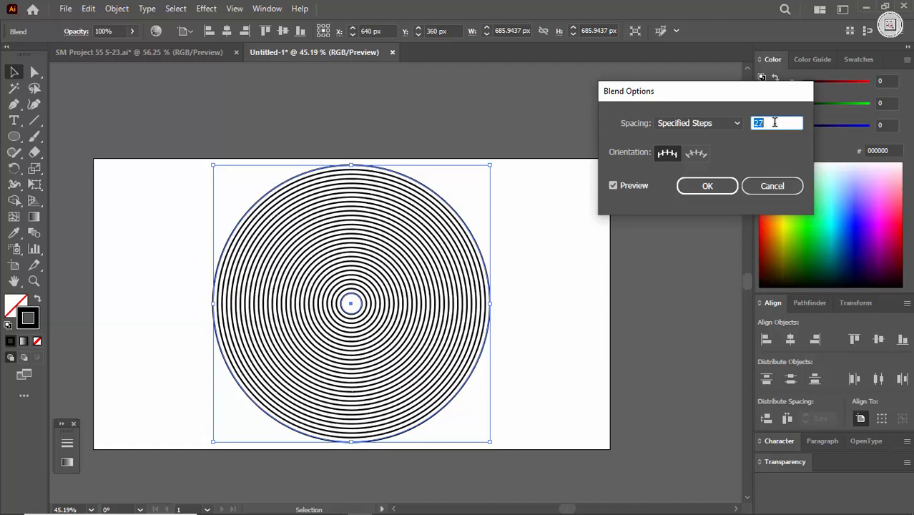
scroll(774, 123, "up", 2)
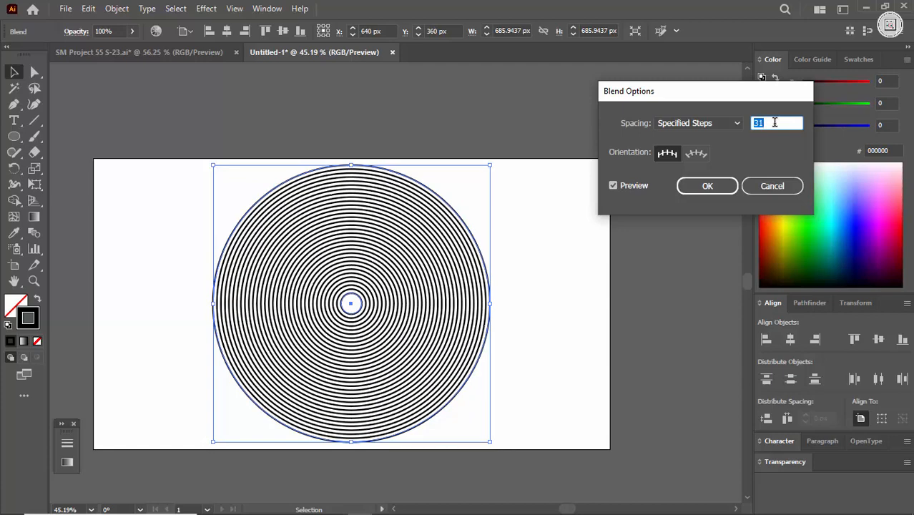
scroll(774, 123, "down", 3)
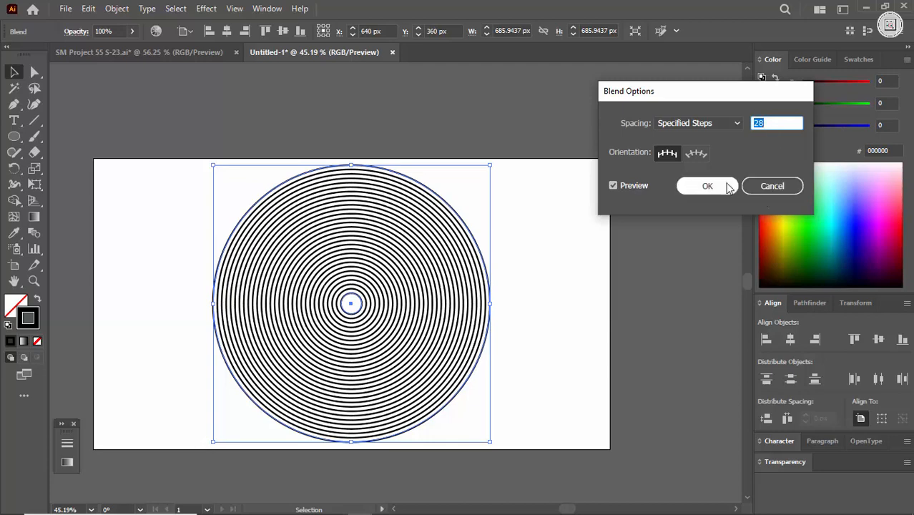
left_click(707, 186)
- Expand the circle blend into individual shapes with only the Object option enabled
left_click(637, 209)
left_click(449, 333)
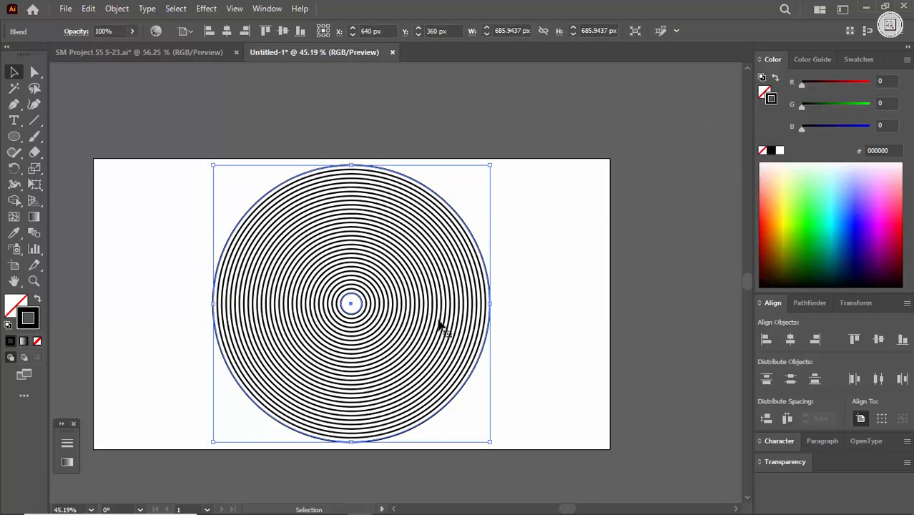
left_click(116, 9)
left_click(175, 180)
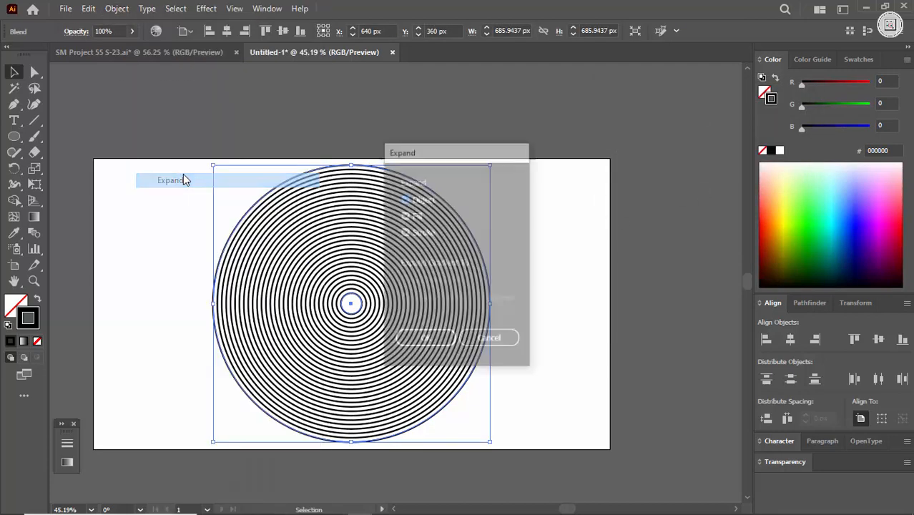
left_click(430, 337)
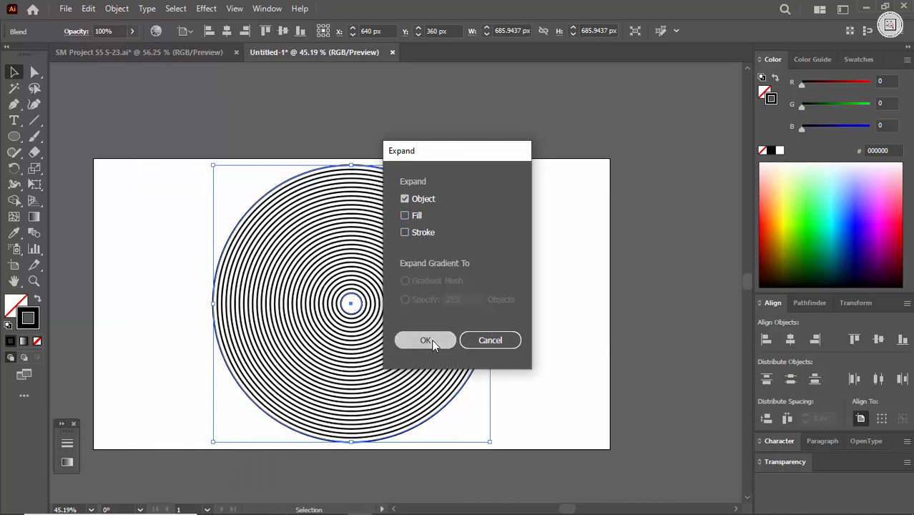
- Move the outlined word EFFECT from above the artboard onto the upper half of the concentric circles
left_click_drag(473, 242, 429, 242)
left_click_drag(409, 179, 396, 238)
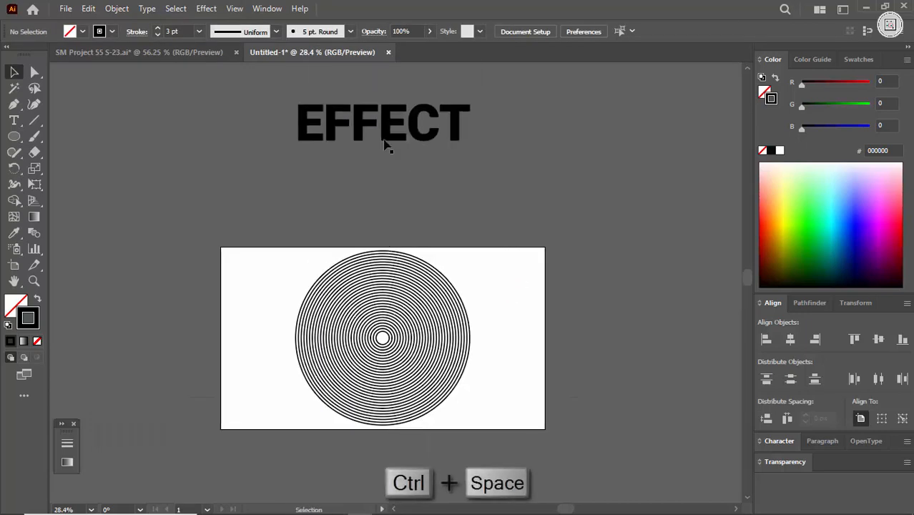
left_click(384, 136)
left_click_drag(387, 128, 419, 308)
left_click(470, 306)
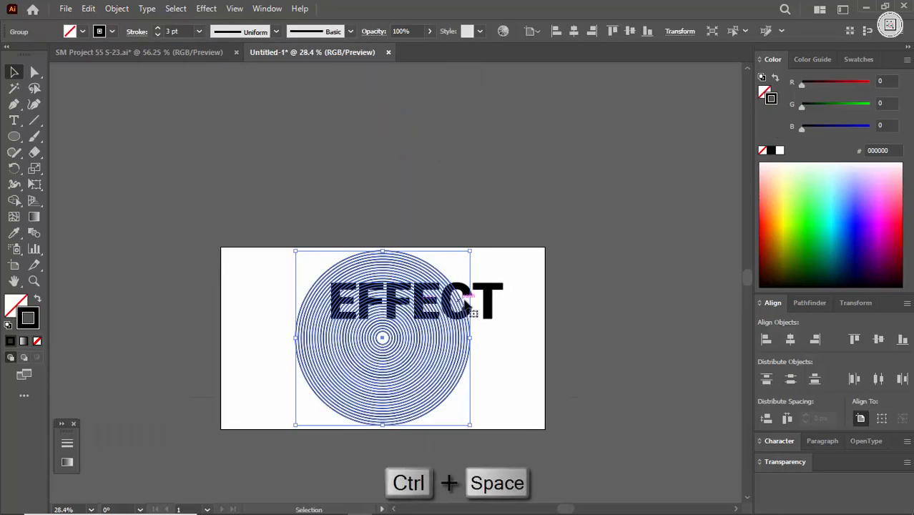
left_click(506, 300)
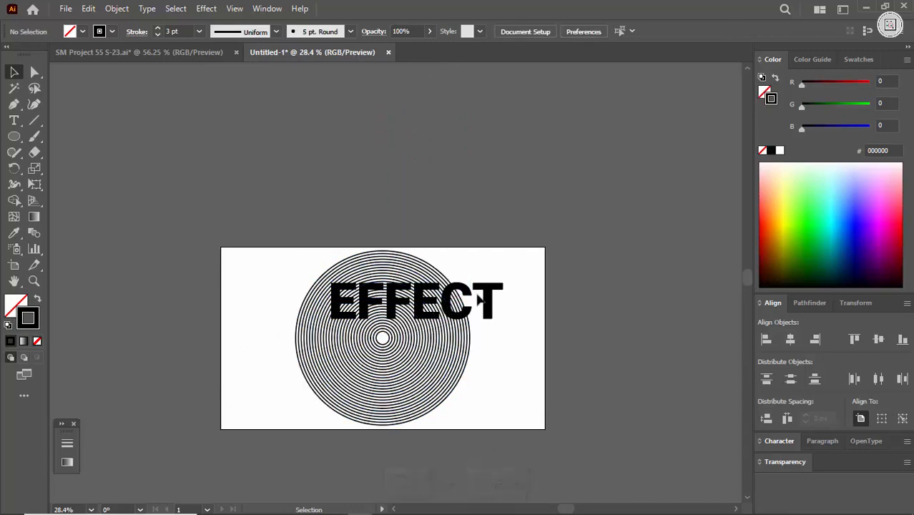
- Bring the EFFECT text to the front and shift it so it sits horizontally centered over the circles
left_click(487, 294)
right_click(490, 302)
mouse_move(533, 446)
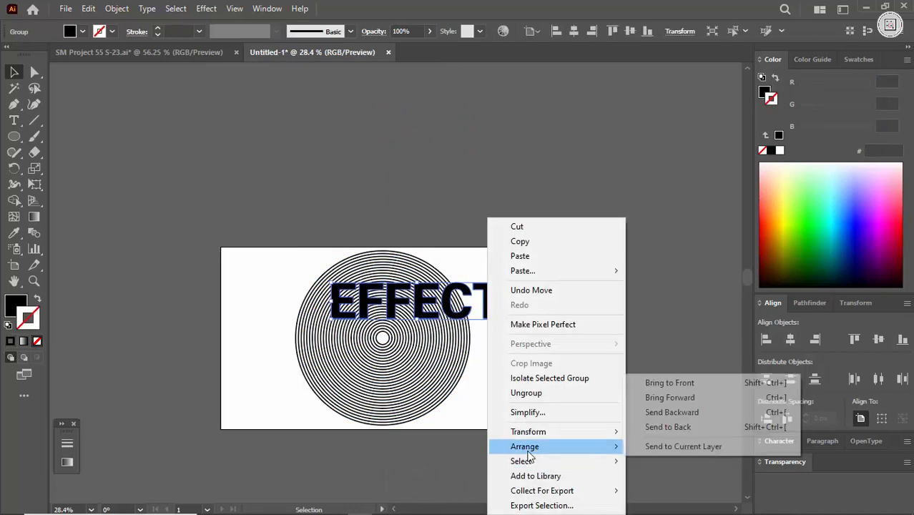
left_click(679, 427)
left_click_drag(503, 302, 448, 306)
left_click(524, 327)
- Scale the EFFECT text down proportionally from its center so the whole word fits inside the outer circle
key("ctrl+space")
left_click_drag(381, 288, 436, 287)
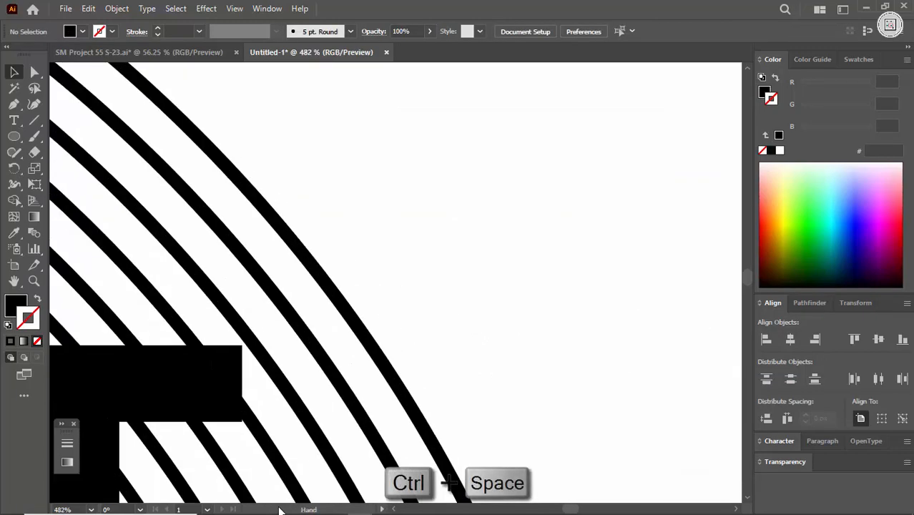
left_click_drag(250, 359, 414, 251)
left_click_drag(345, 306, 435, 306)
key("ctrl+space")
left_click_drag(608, 236, 143, 387)
left_click_drag(238, 390, 337, 365)
left_click_drag(423, 290, 426, 368)
left_click_drag(301, 289, 383, 296)
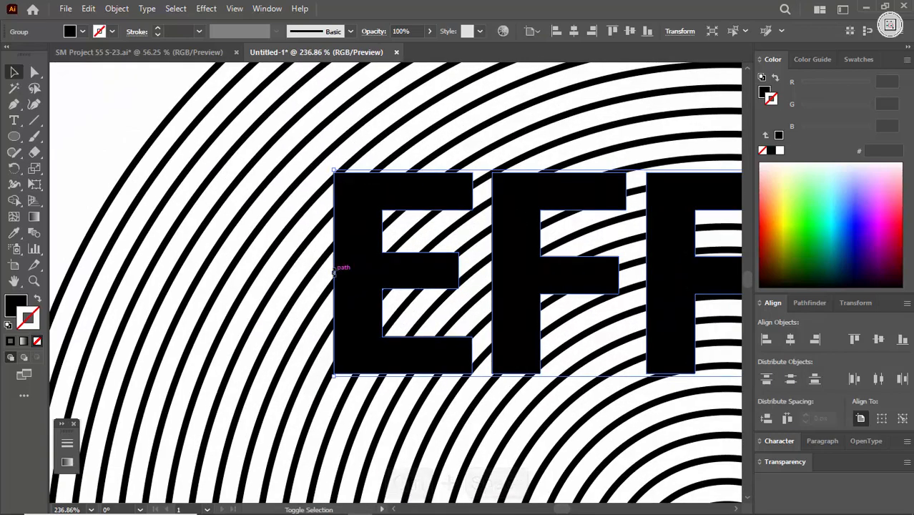
left_click_drag(334, 270, 163, 319)
left_click_drag(363, 254, 114, 413)
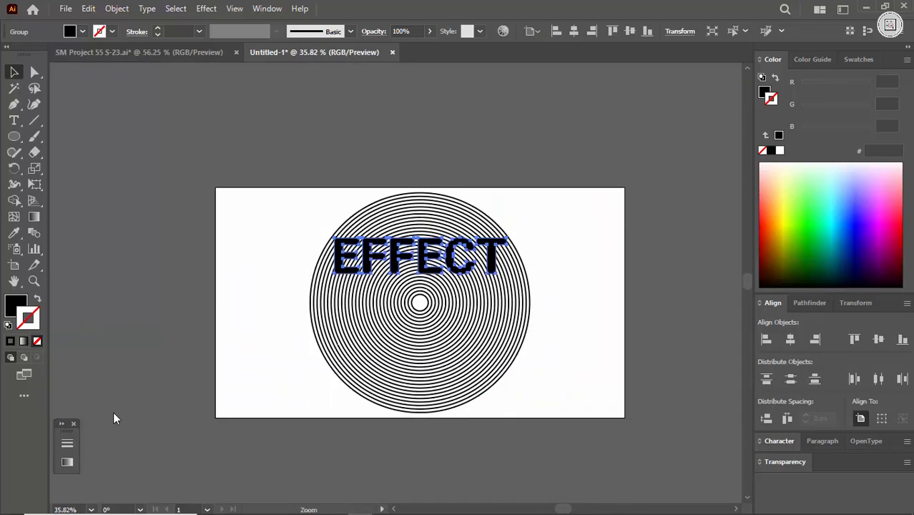
- Enlarge the EFFECT text proportionally from its center to about 573 px wide and 123 px high
left_click_drag(428, 269, 458, 248)
left_click_drag(347, 226, 354, 289)
left_click_drag(498, 245, 363, 285)
left_click_drag(422, 263, 471, 250)
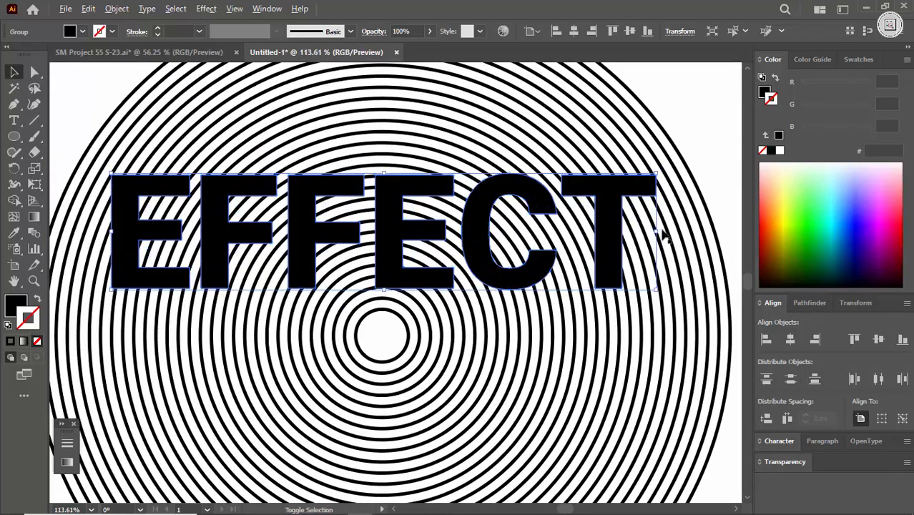
left_click_drag(660, 231, 675, 241)
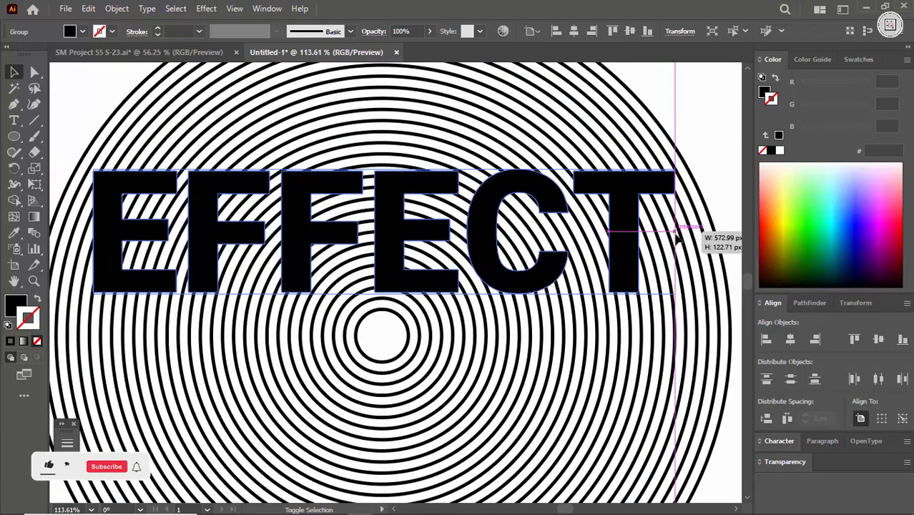
left_click_drag(507, 261, 464, 266)
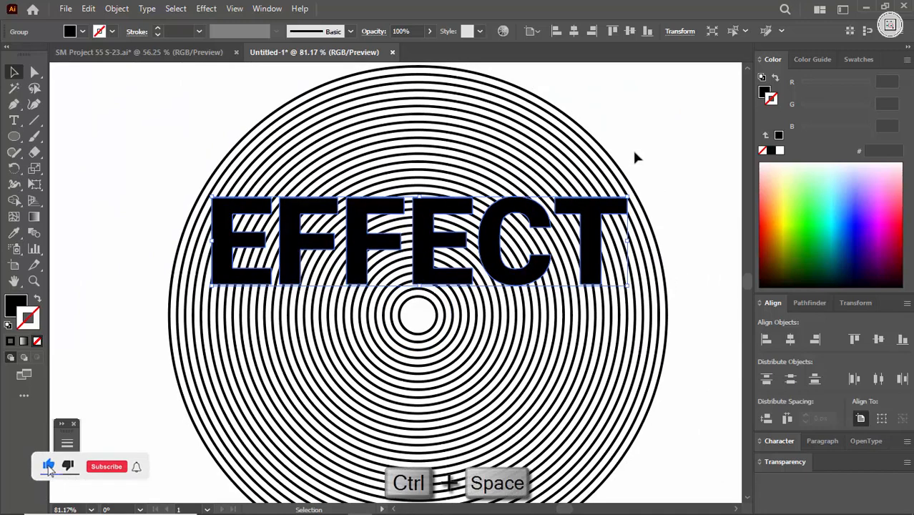
left_click_drag(633, 150, 564, 228)
right_click(562, 228)
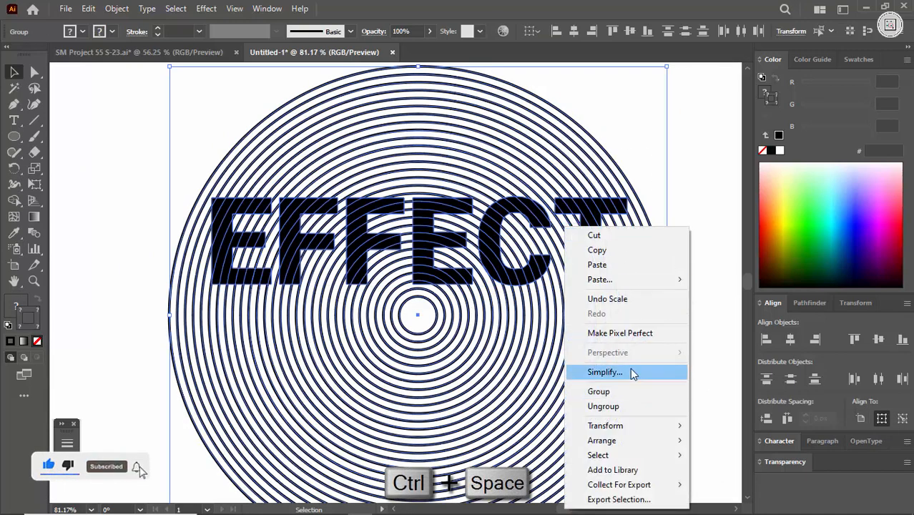
left_click(148, 307)
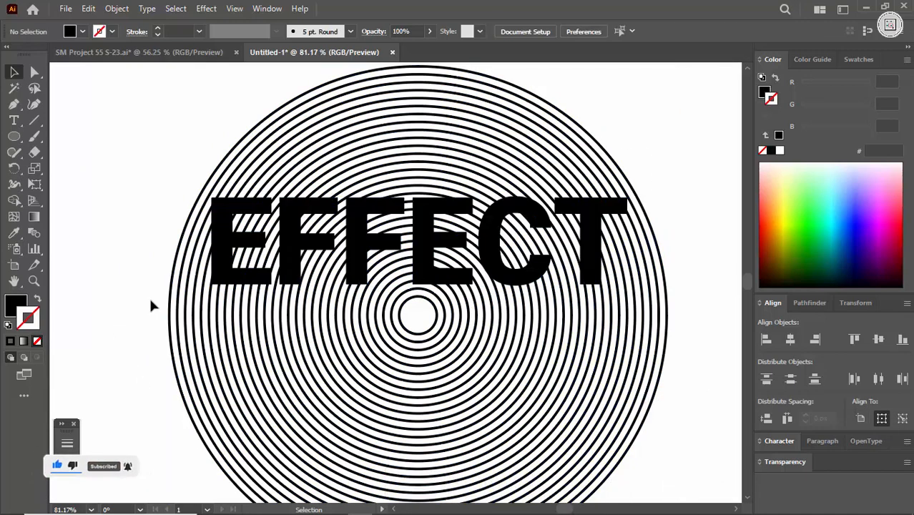
- Move the EFFECT text above the artboard, clear of the circles, and ungroup it into separate letters
left_click_drag(354, 272, 307, 274)
left_click_drag(402, 264, 448, 167)
left_click(431, 307)
right_click(448, 167)
left_click(490, 337)
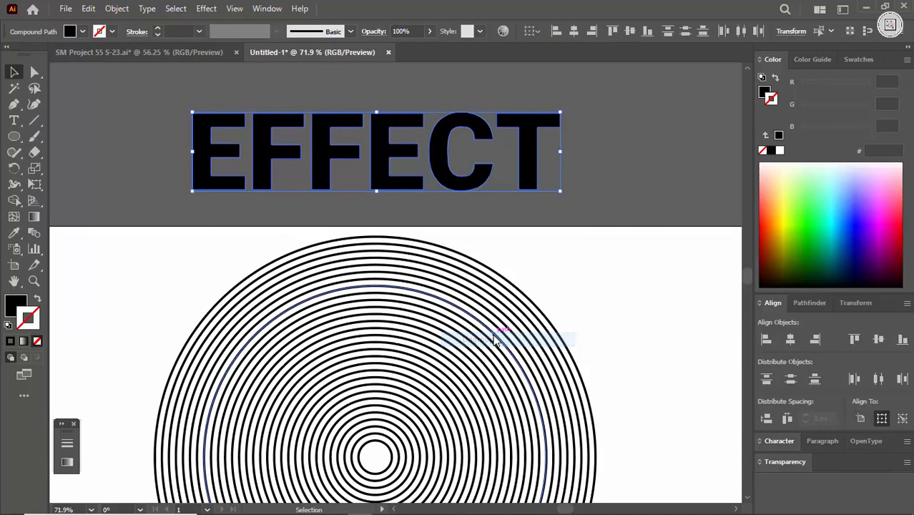
left_click(599, 232)
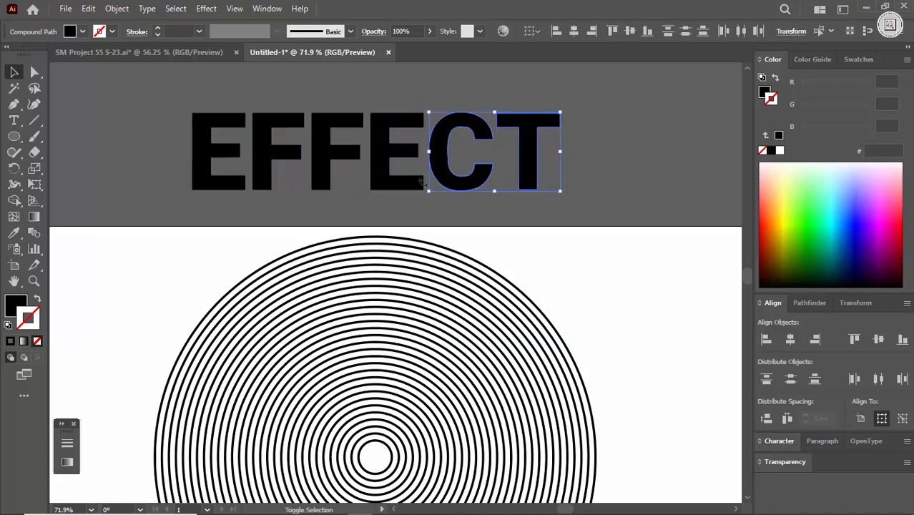
- Release the compound paths of the EFFECT letters and combine all the letters into a single compound path
left_click_drag(161, 115, 543, 154)
right_click(526, 153)
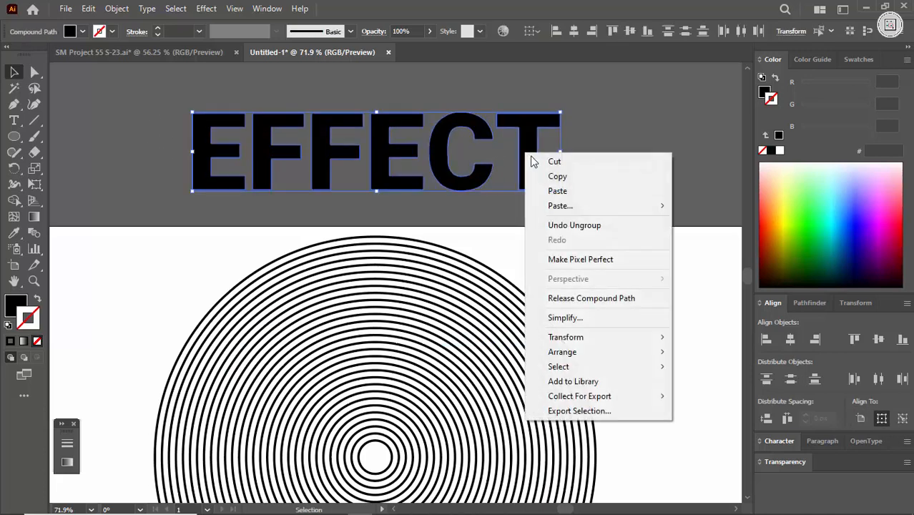
left_click(581, 299)
left_click_drag(607, 102, 179, 206)
right_click(241, 162)
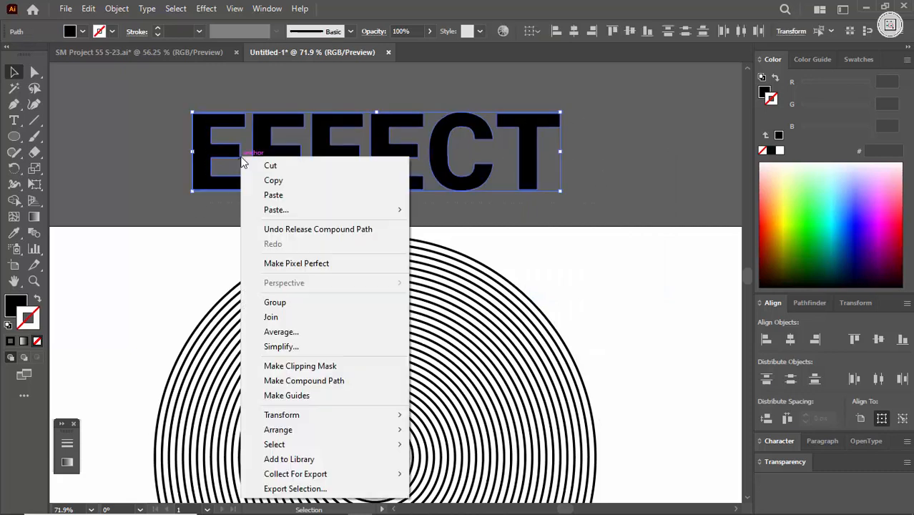
left_click(340, 381)
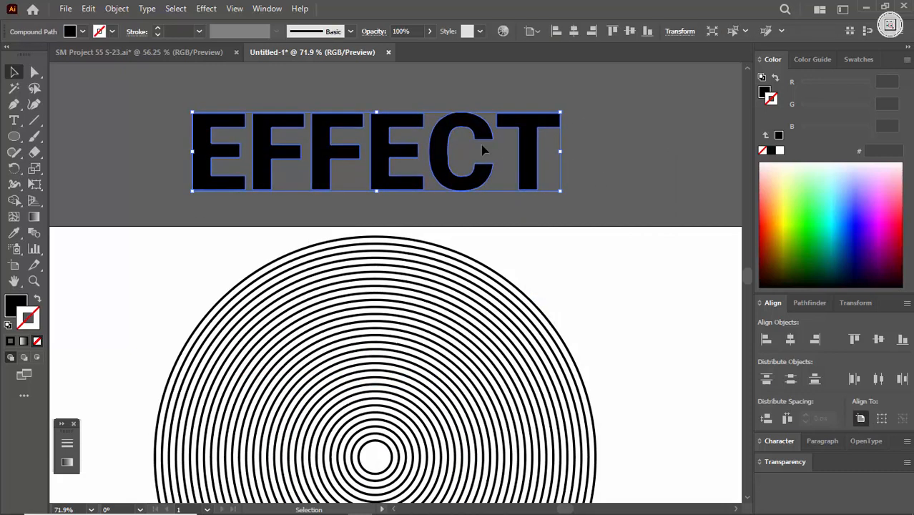
- Move the EFFECT compound path back onto the circles, horizontally centered just above the innermost circle
left_click_drag(482, 150, 443, 377)
key("ctrl+space")
left_click(385, 421)
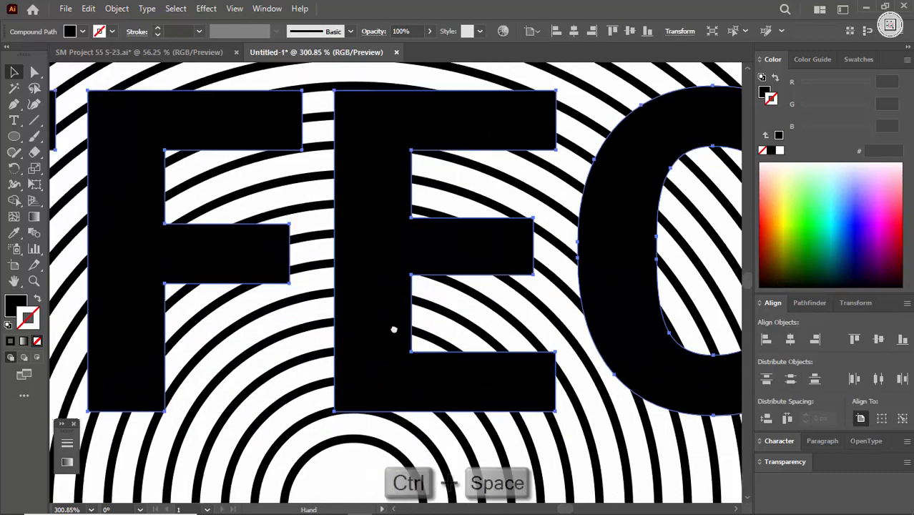
left_click_drag(393, 329, 408, 214)
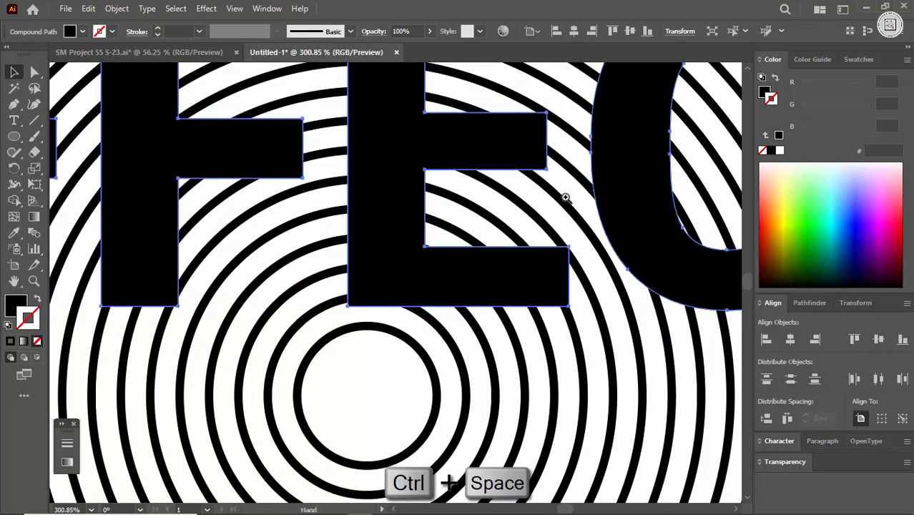
left_click_drag(561, 187, 549, 213)
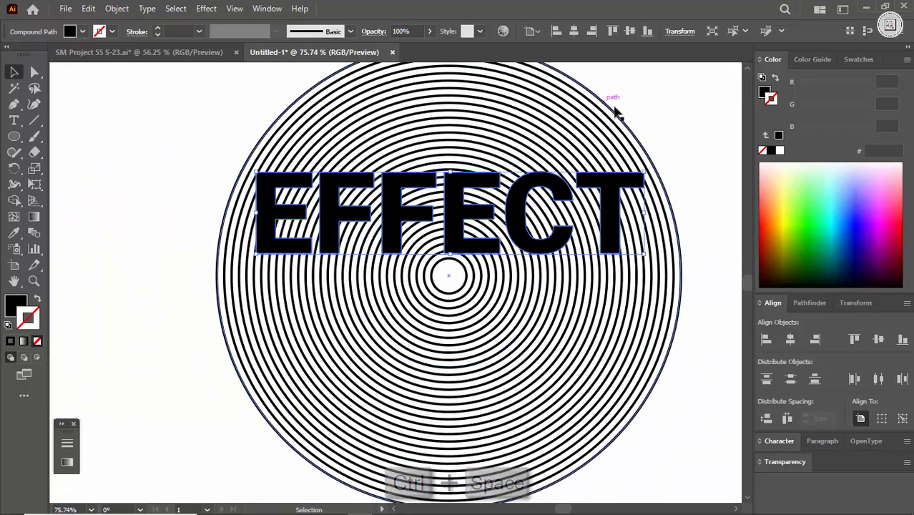
- Try clipping the concentric circles to the EFFECT letter shapes with a clipping mask
left_click_drag(680, 100, 497, 182)
right_click(497, 182)
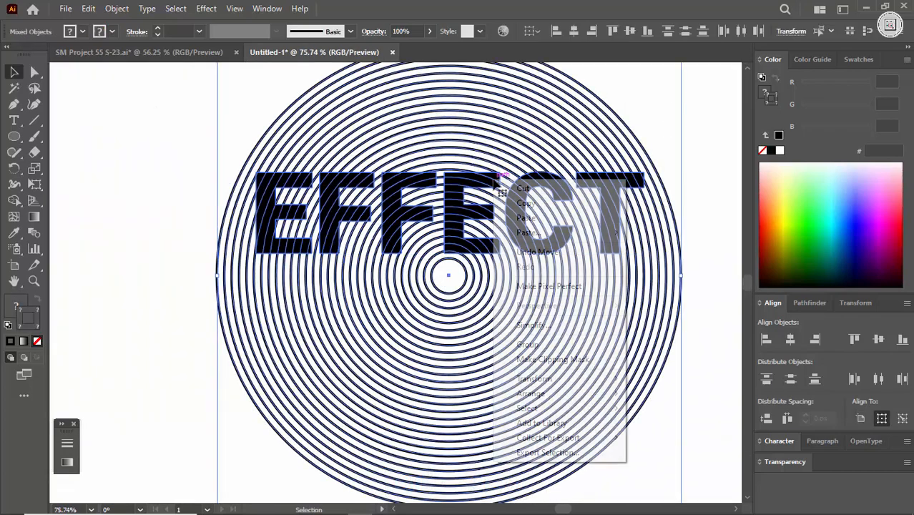
left_click(570, 365)
left_click(431, 319)
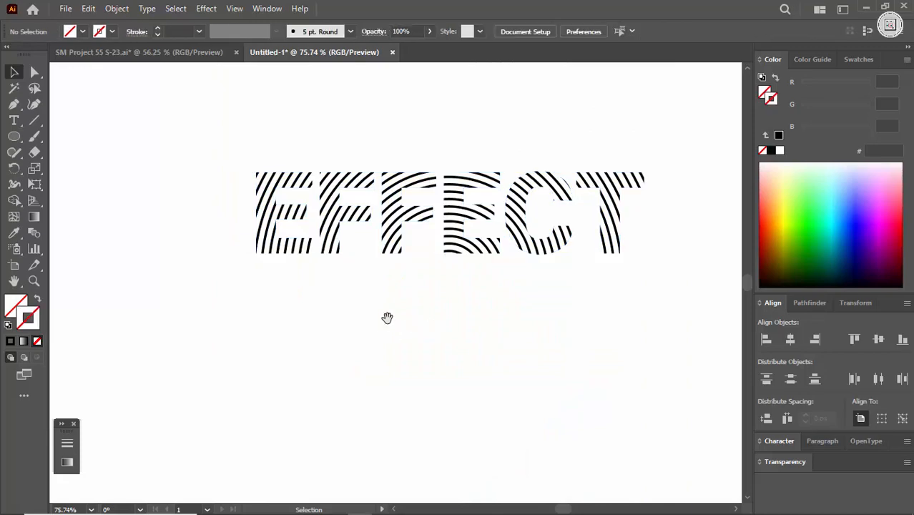
left_click_drag(388, 318, 215, 299)
left_click_drag(334, 256, 271, 278)
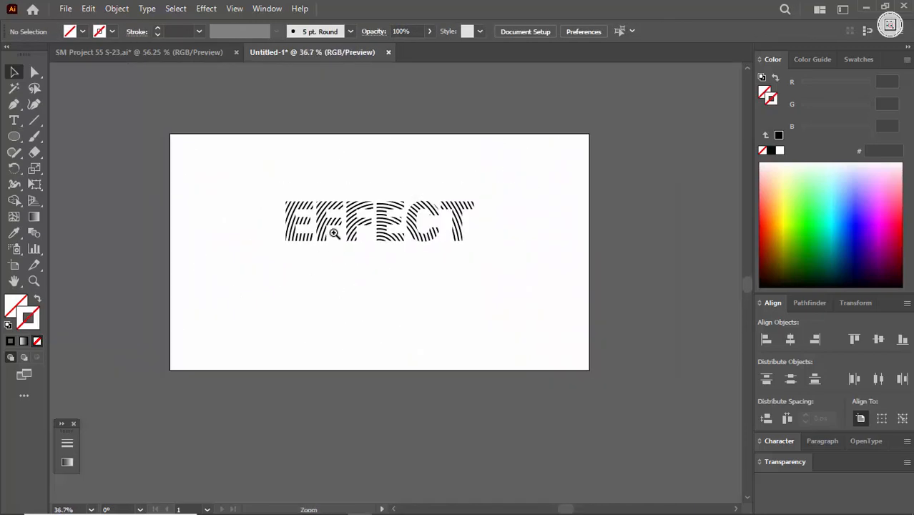
left_click_drag(333, 233, 496, 204)
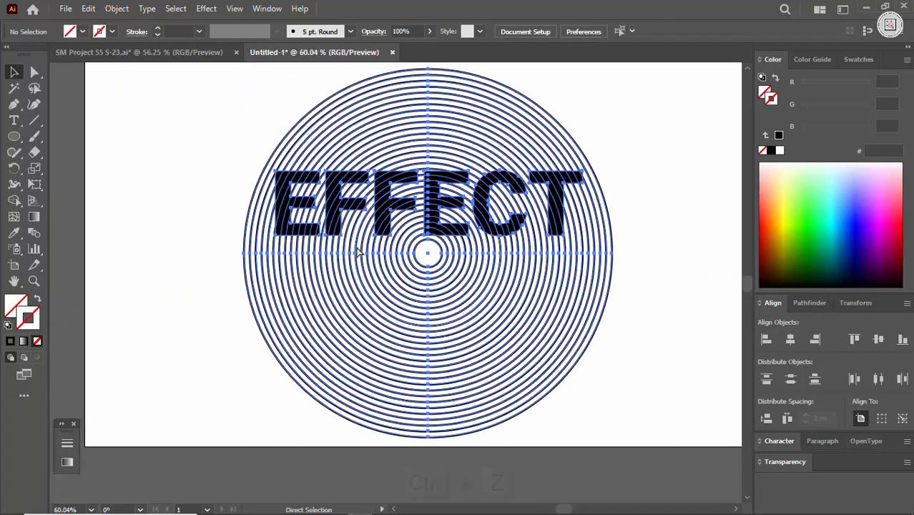
- Undo the clipping mask on the circles and the EFFECT text
key("ctrl+z")
key("ctrl+z")
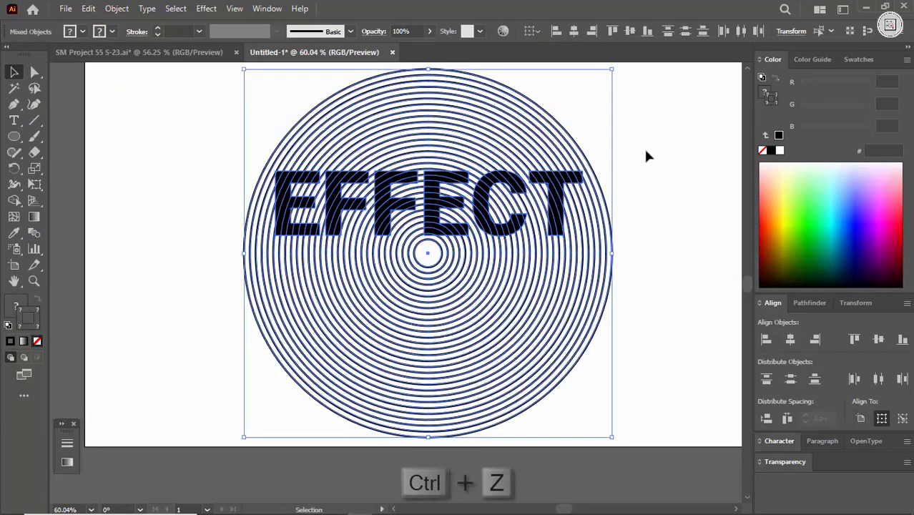
key("ctrl+z")
key("ctrl+z")
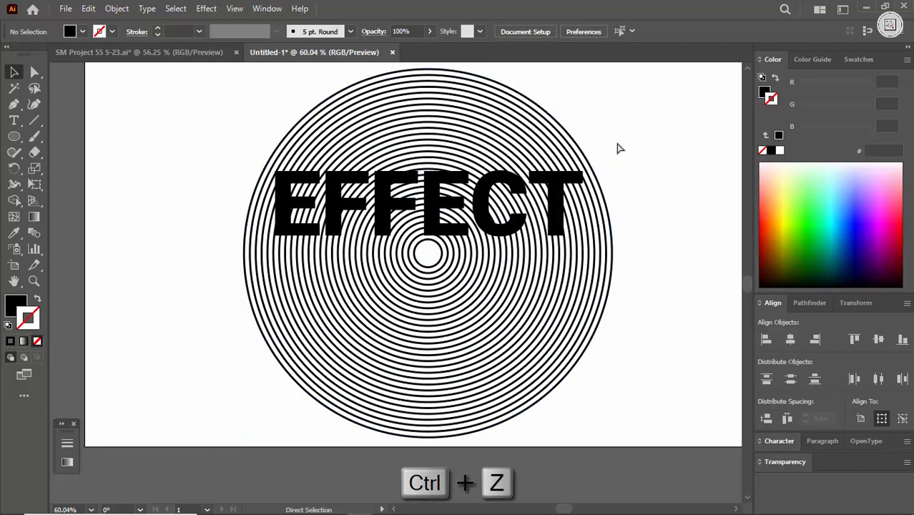
key("ctrl+z")
- Ungroup the concentric circles and hide only the innermost and outermost circles
right_click(581, 152)
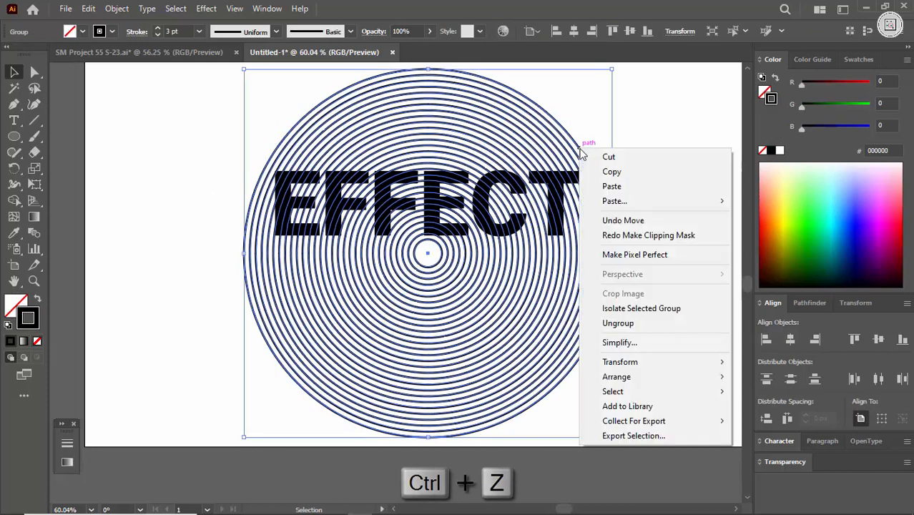
left_click(627, 322)
left_click(574, 287)
left_click(442, 255)
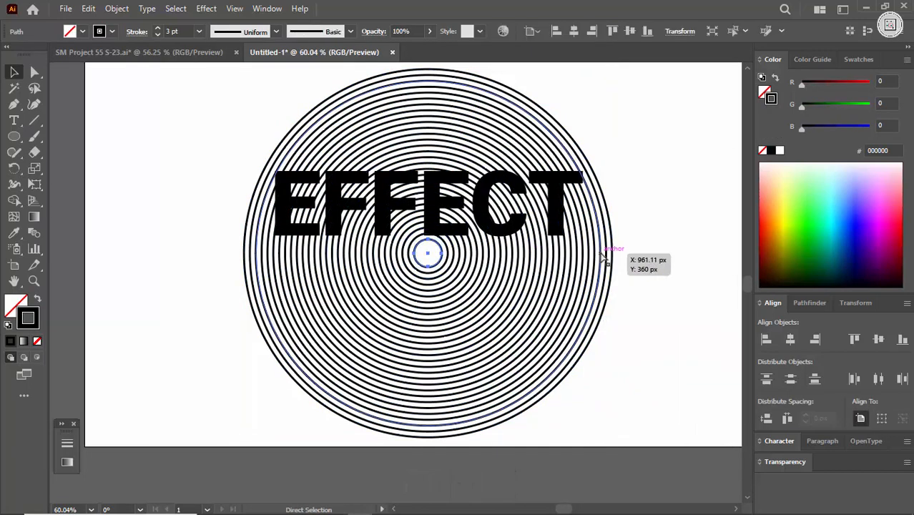
left_click(612, 251, "shift")
key("ctrl+3")
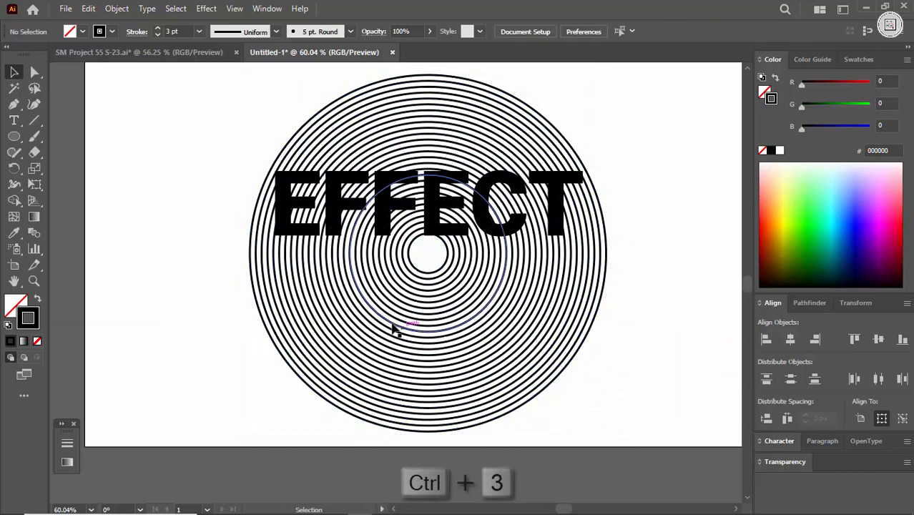
- Delete all the intermediate circles, keeping the EFFECT text, and show the hidden inner and outer circles again
key("ctrl+a")
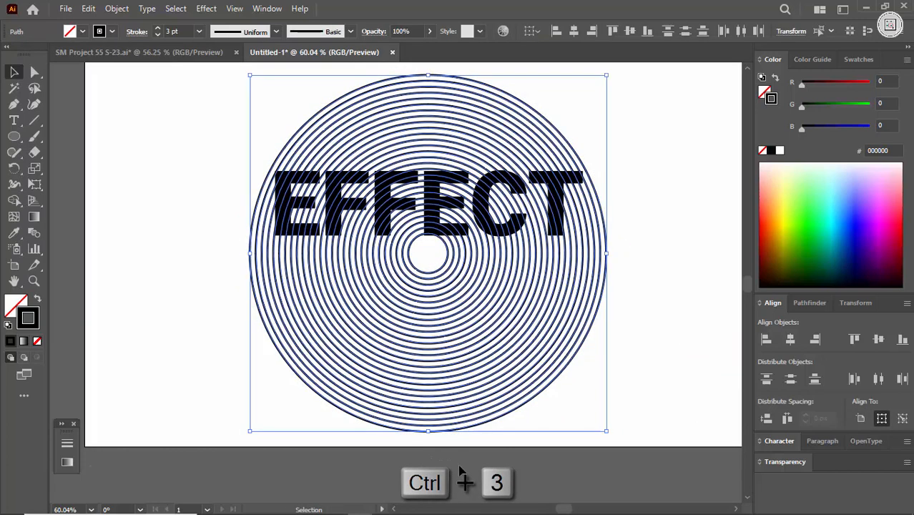
key("Delete")
key("ctrl+alt+3")
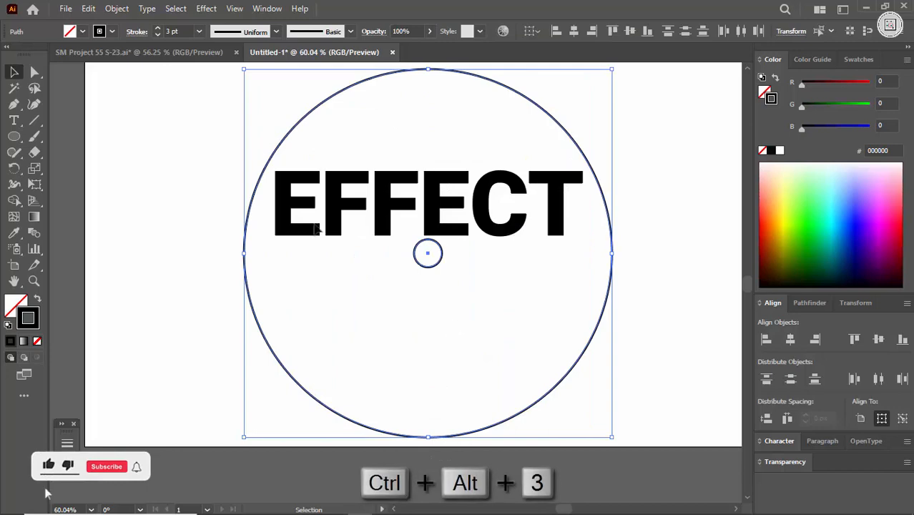
- Make a new blend between the remaining small inner circle and the large outer circle
left_click(116, 8)
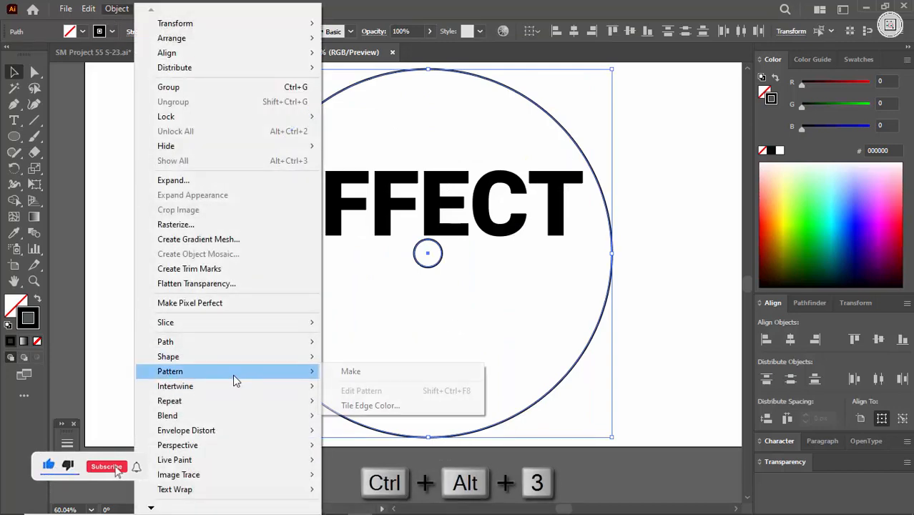
mouse_move(236, 415)
left_click(354, 315)
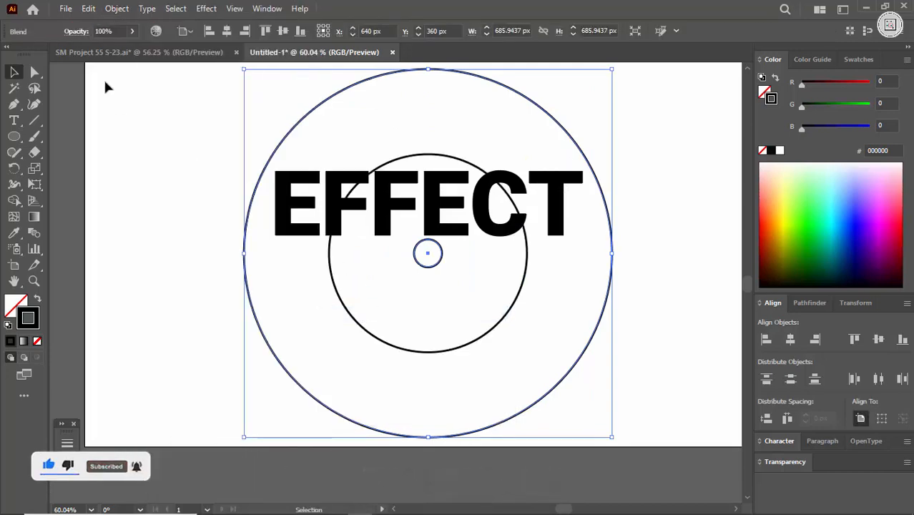
- Set the blend spacing between the inner and outer circles to Specified Steps with 50 steps
left_click(119, 9)
mouse_move(232, 414)
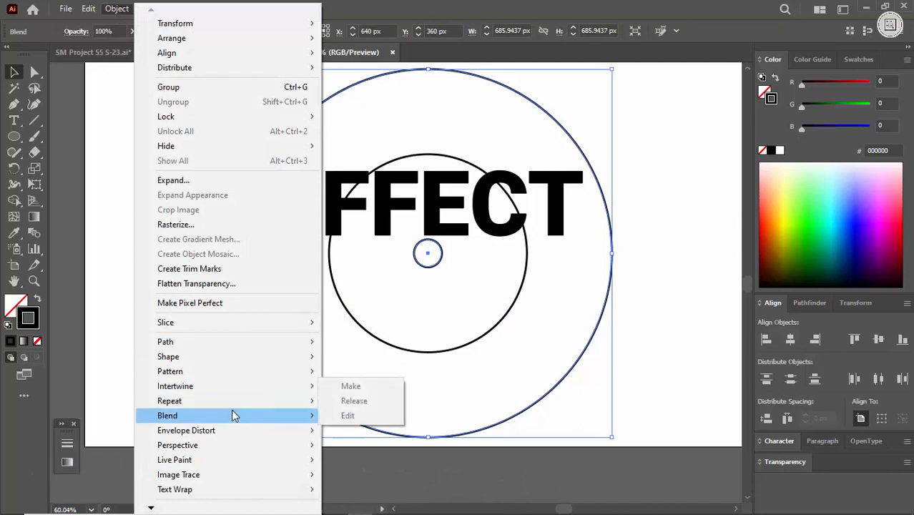
left_click(369, 347)
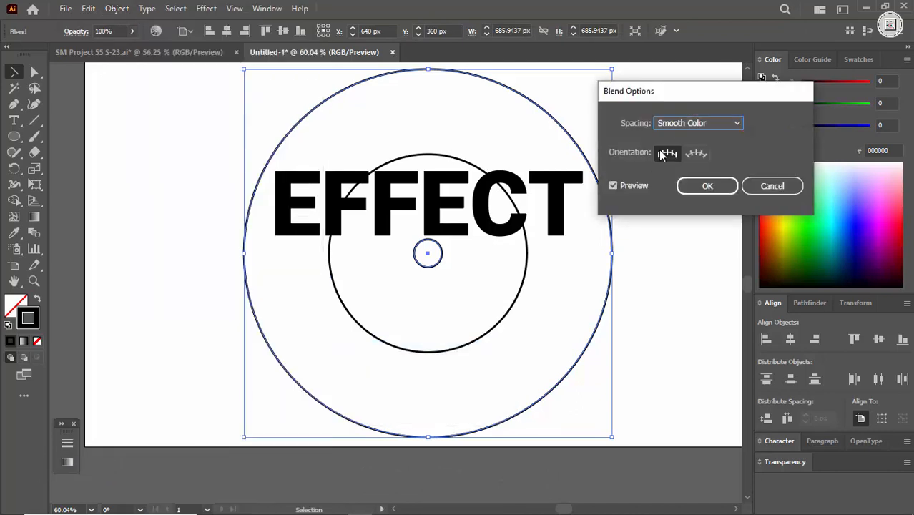
left_click(708, 123)
left_click(714, 151)
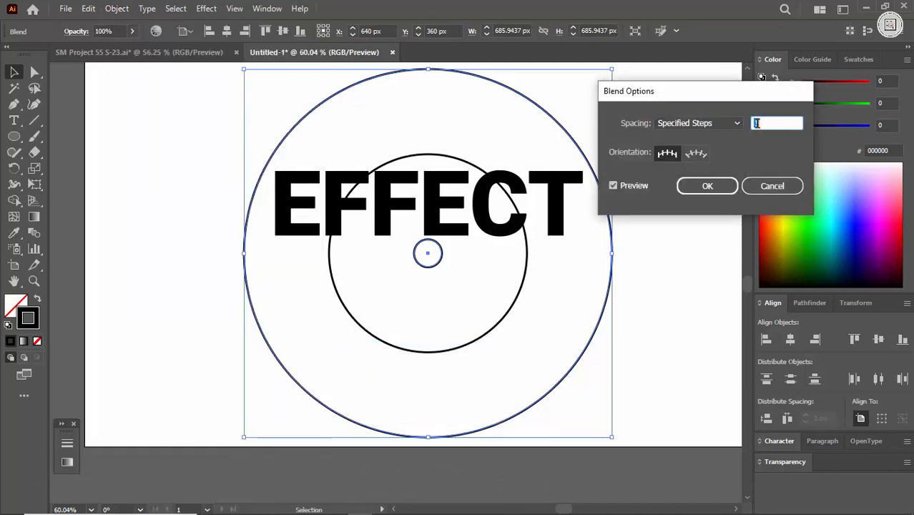
scroll(757, 123, "up", 20)
scroll(760, 123, "up", 20)
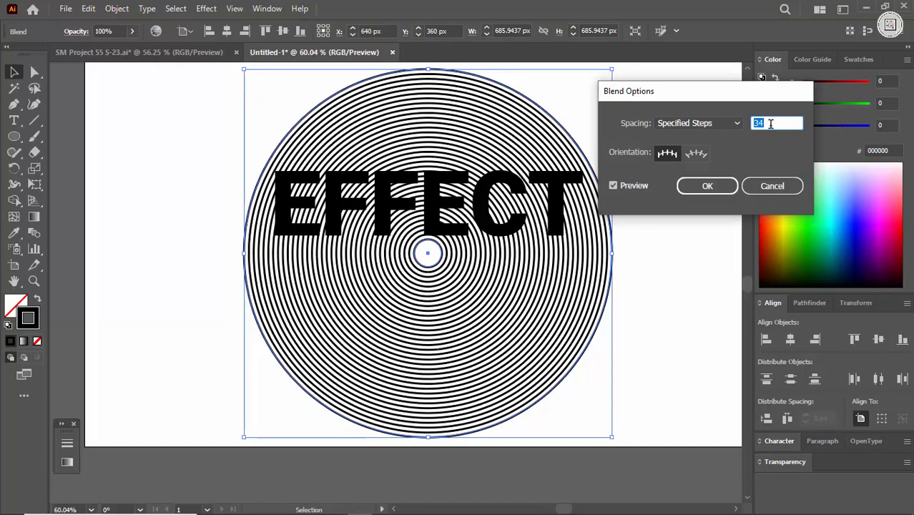
scroll(770, 124, "up", 1)
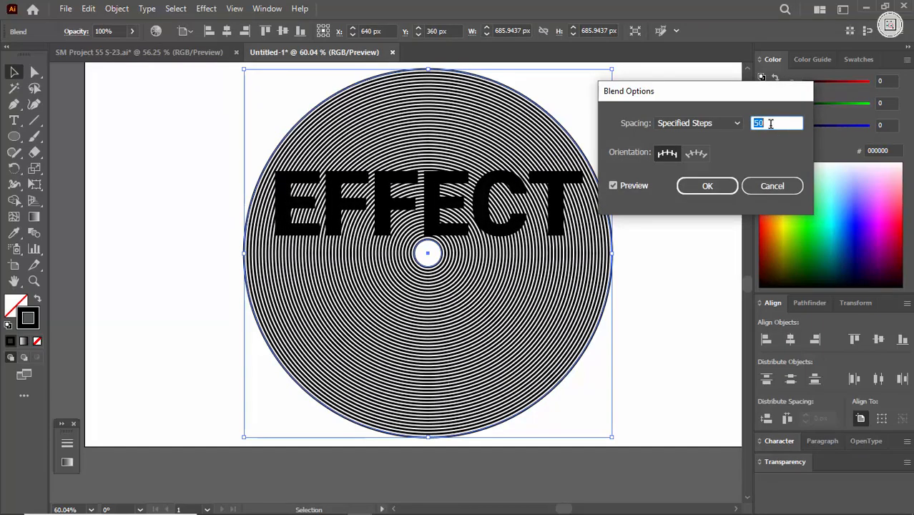
left_click(707, 187)
- Expand the circle blend with Object and Fill enabled and Stroke left off
left_click(116, 8)
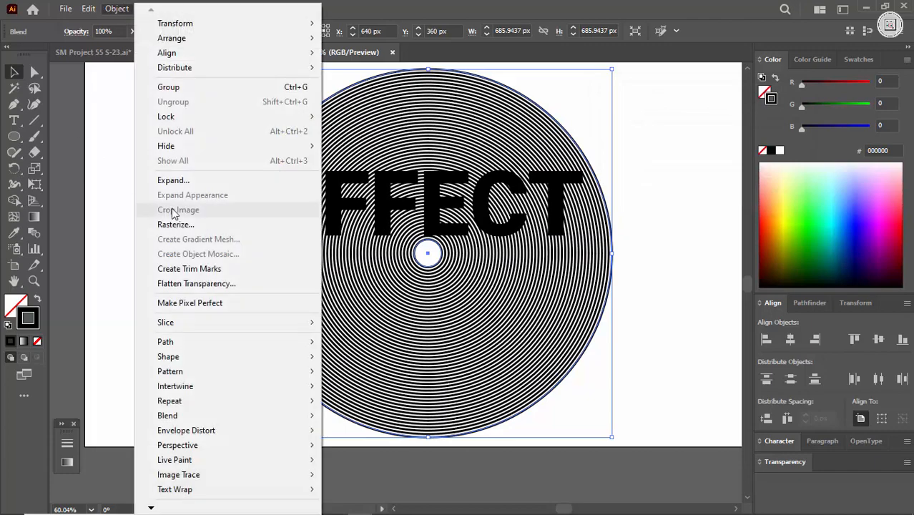
left_click(153, 179)
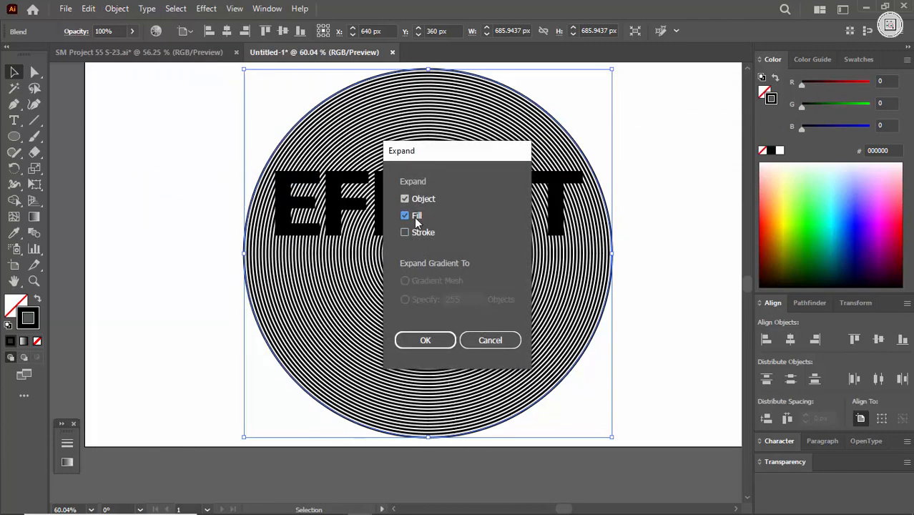
left_click(422, 341)
- Make a clipping mask from the expanded circles and the EFFECT text
left_click_drag(204, 214, 372, 187)
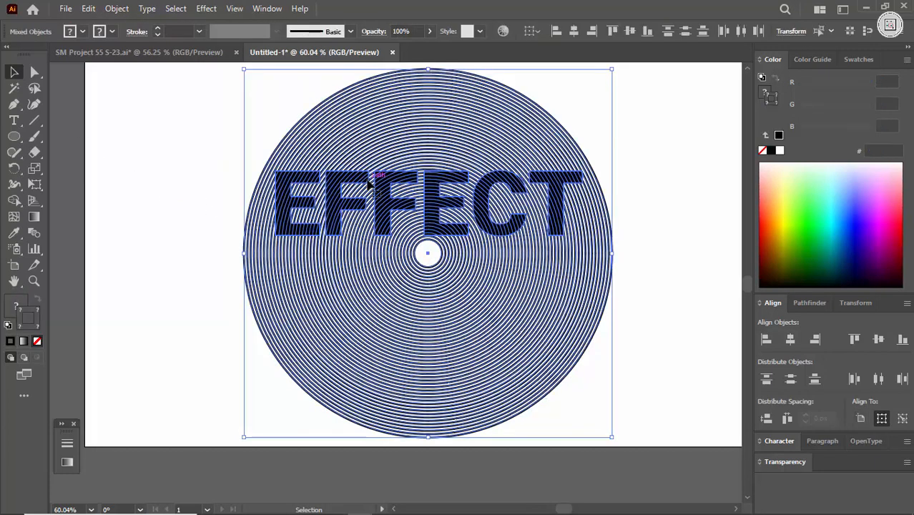
right_click(369, 183)
left_click(412, 360)
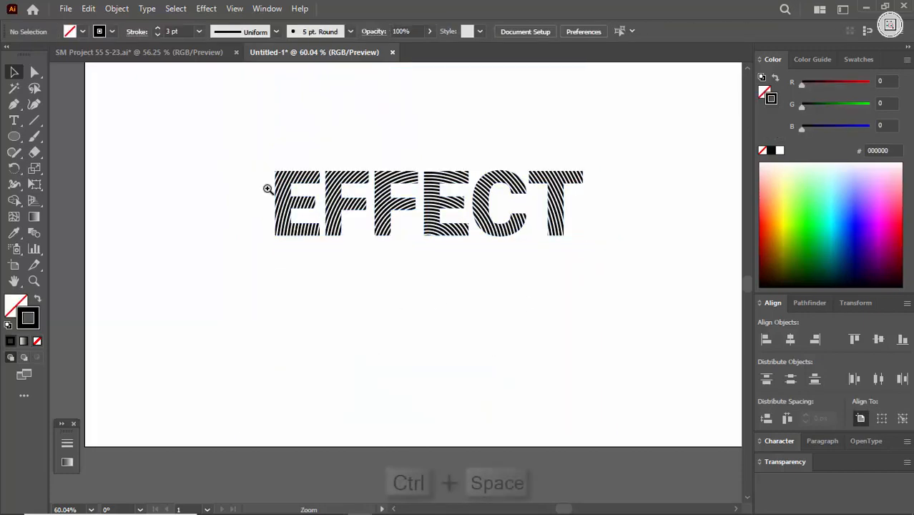
- Move the clipped EFFECT artwork toward the artboard's left side and enlarge it to span nearly the artboard's width
left_click_drag(267, 188, 307, 227)
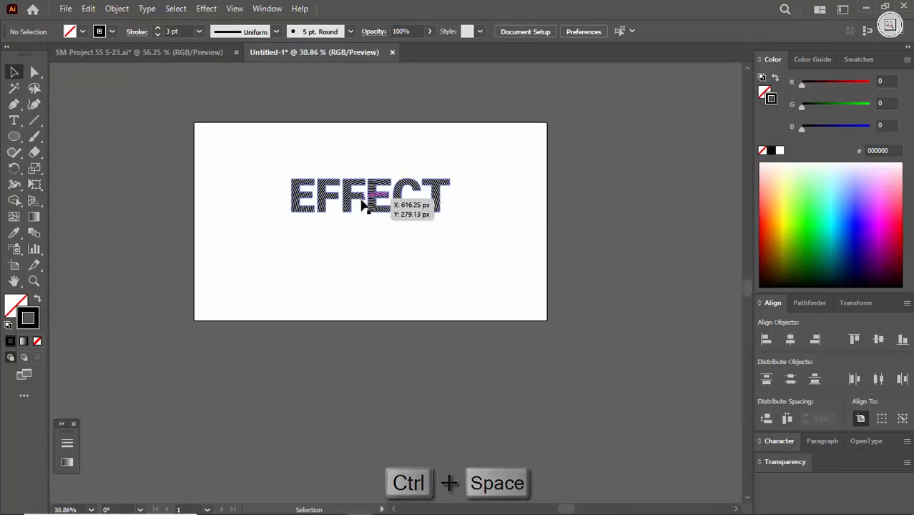
left_click_drag(365, 204, 300, 209)
left_click_drag(384, 223, 530, 242)
left_click(303, 347)
- Reposition the enlarged EFFECT artwork near the middle of the artboard and deselect it
left_click_drag(198, 212, 472, 275)
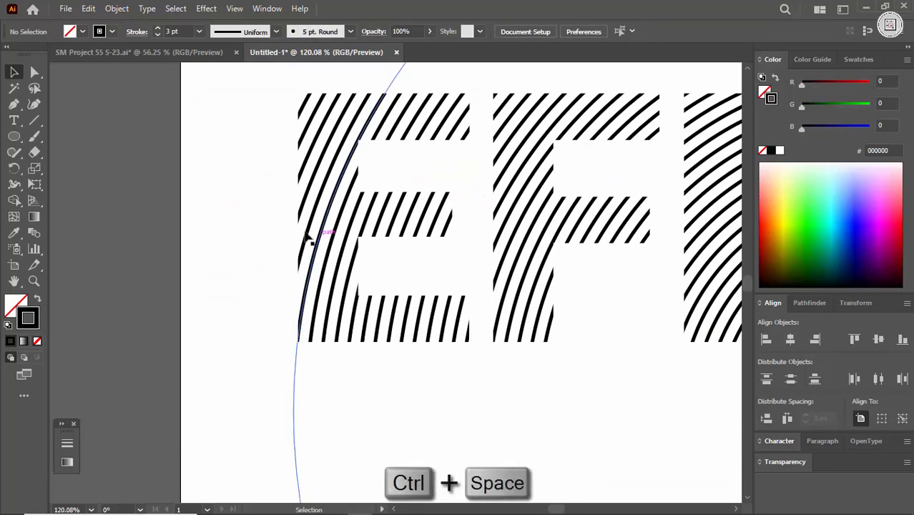
left_click_drag(310, 228, 256, 245)
left_click(403, 251)
left_click_drag(403, 242, 362, 316)
left_click_drag(514, 248, 380, 222)
left_click_drag(379, 223, 469, 248)
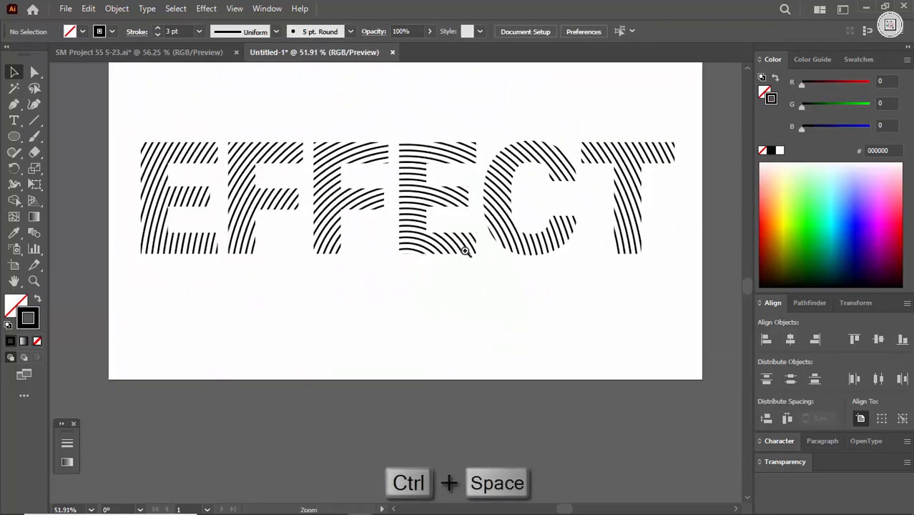
left_click_drag(400, 209, 409, 218)
left_click(422, 114)
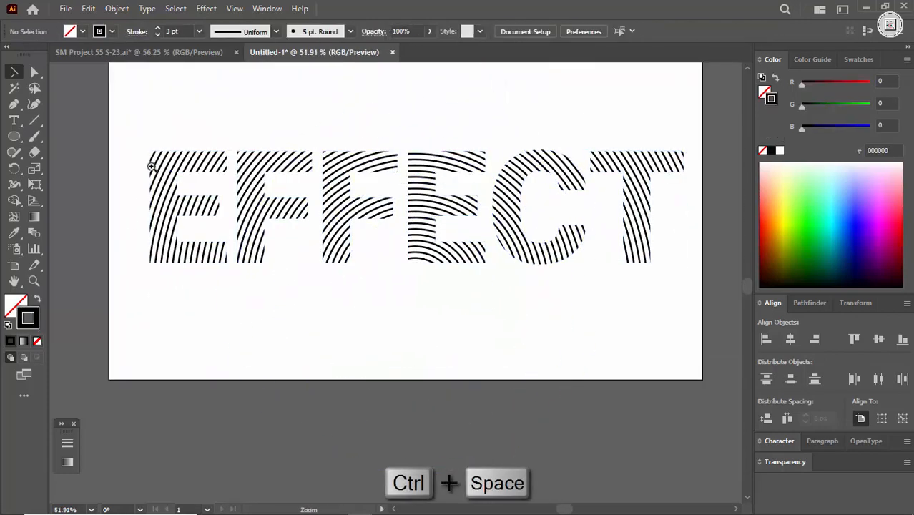
- Examine the line pattern inside each letter of EFFECT up close in full-screen mode, and return to the normal view
left_click_drag(152, 166, 417, 236)
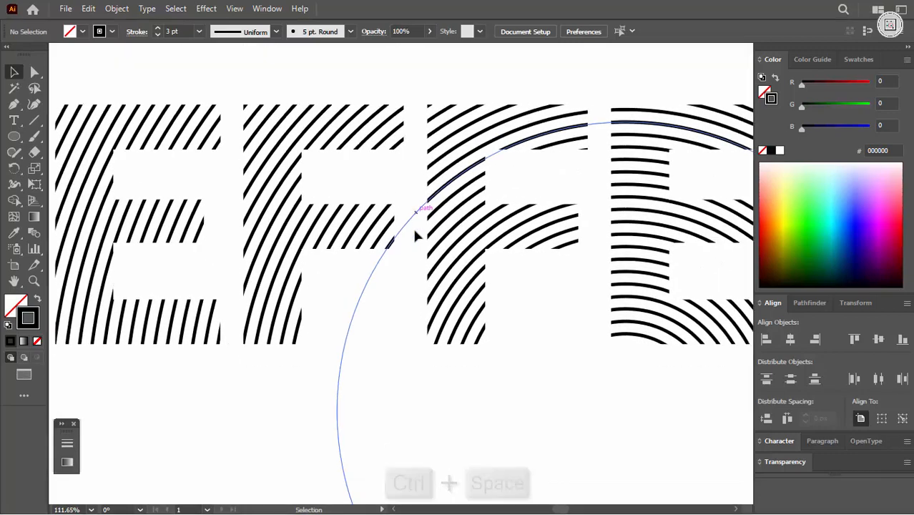
key("f")
key("f")
left_click_drag(232, 182, 395, 226)
left_click_drag(376, 229, 390, 229)
left_click_drag(608, 226, 306, 231)
left_click_drag(804, 197, 514, 204)
left_click_drag(704, 222, 567, 228)
left_click_drag(585, 156, 801, 182)
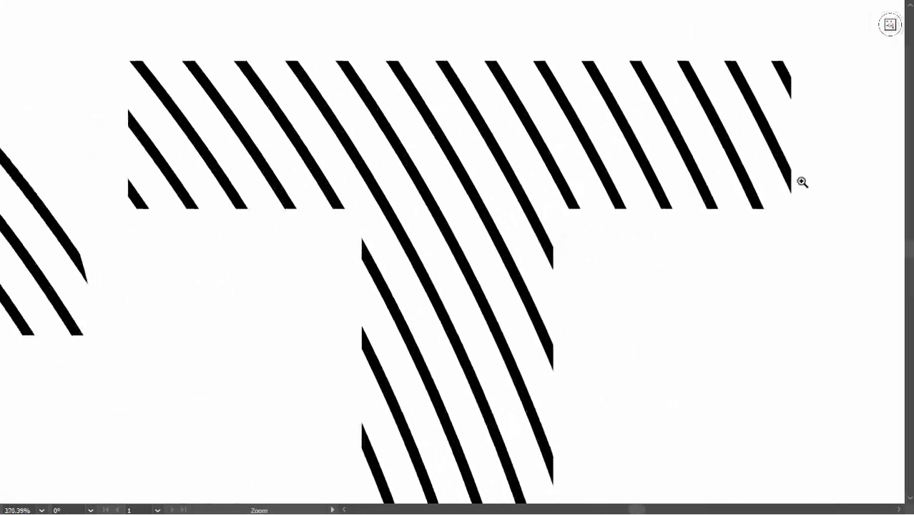
left_click_drag(707, 176, 534, 206)
left_click_drag(625, 246, 572, 247)
left_click_drag(449, 325, 655, 255)
left_click_drag(377, 209, 621, 219)
left_click_drag(470, 210, 630, 214)
mouse_move(416, 199)
left_mouse_down()
mouse_move(557, 200)
mouse_move(458, 187)
left_mouse_up()
left_click_drag(594, 183, 621, 217)
left_click_drag(623, 219, 576, 225)
key("f")
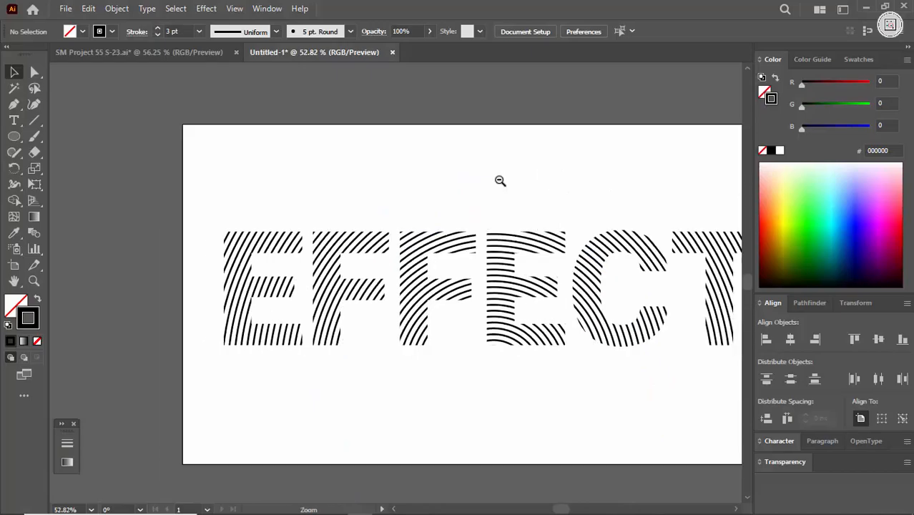